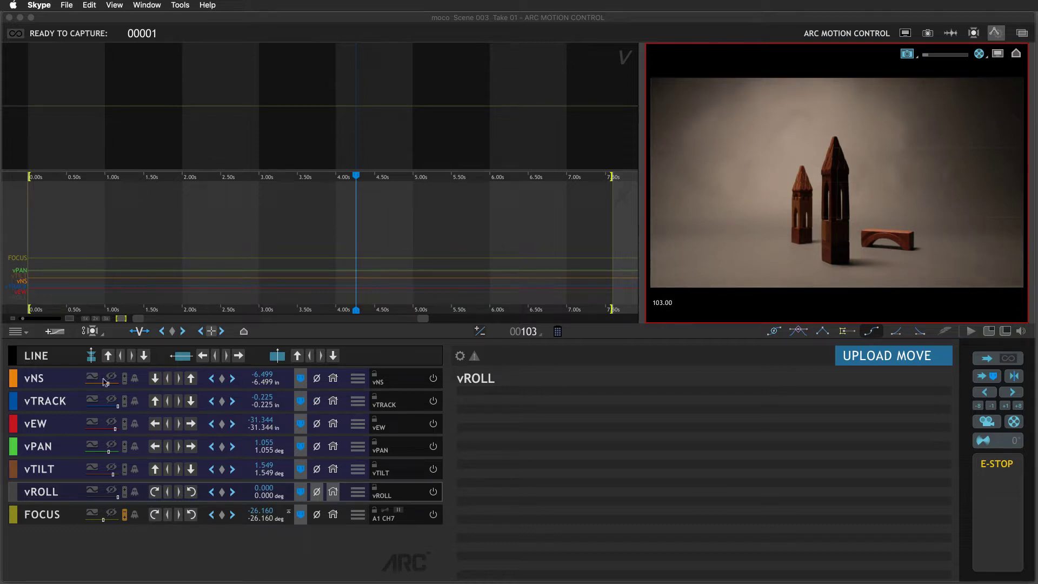
# - Add a new axis with its function set to 3D Slider and load the ARC 3D preset
pyautogui.click(53, 333)
pyautogui.click(53, 333)
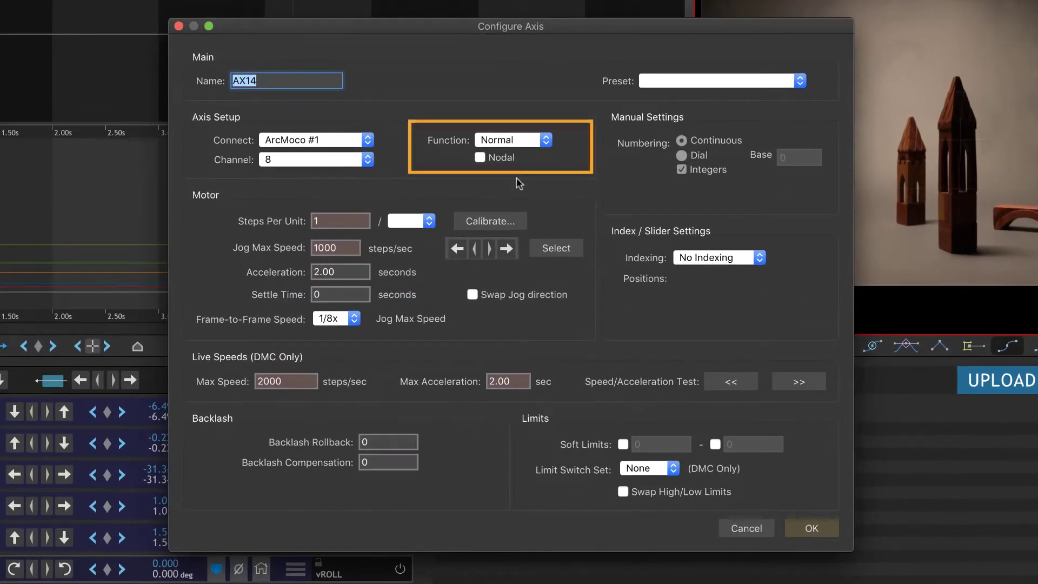
pyautogui.click(539, 143)
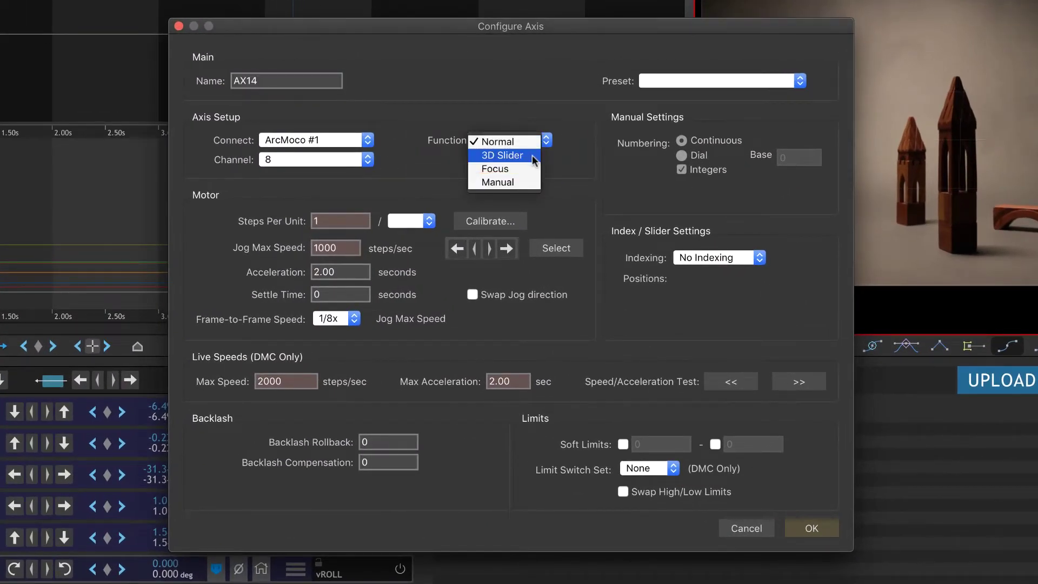
pyautogui.click(536, 157)
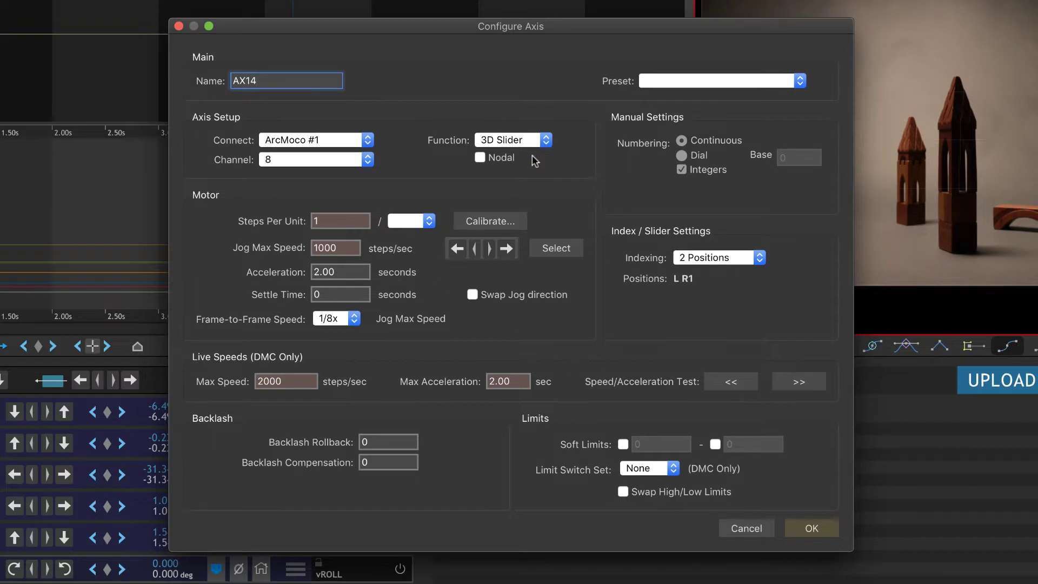
pyautogui.click(719, 84)
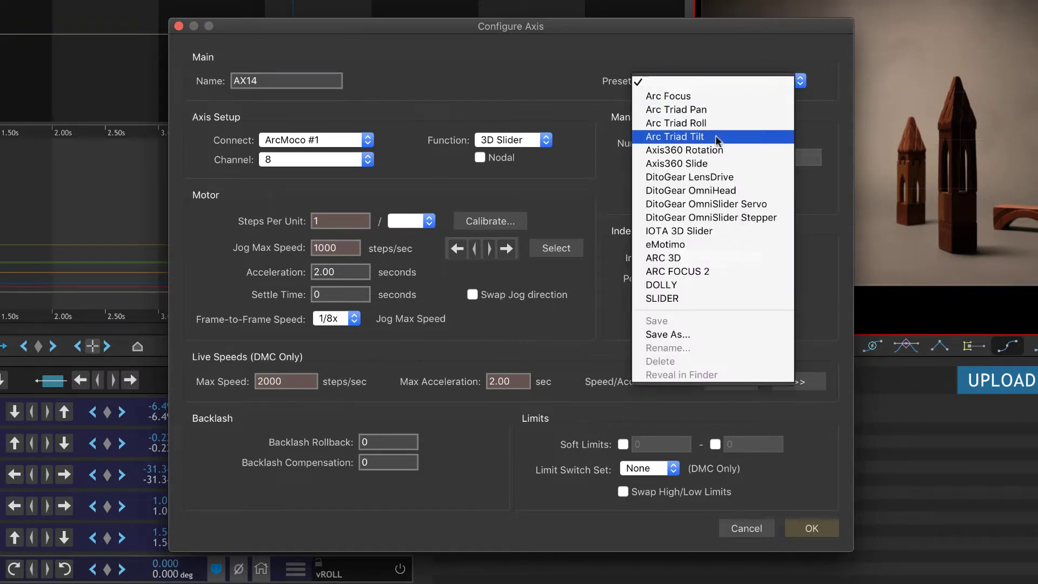
pyautogui.click(710, 258)
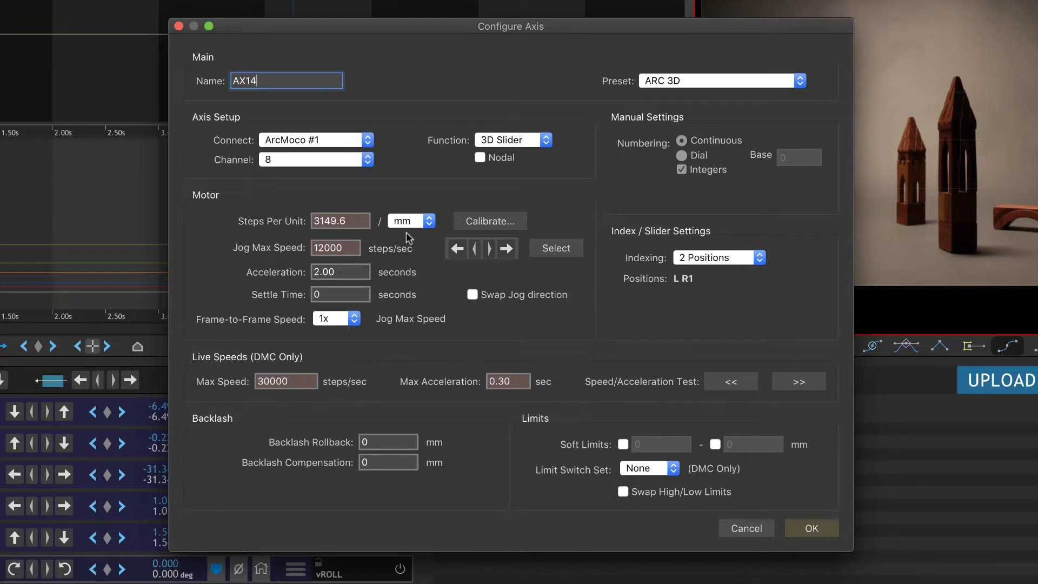
# - Name the new slider axis 3D and accept its configuration
pyautogui.moveTo(255, 81); pyautogui.dragTo(222, 81)
pyautogui.write('3D')
pyautogui.click(810, 527)
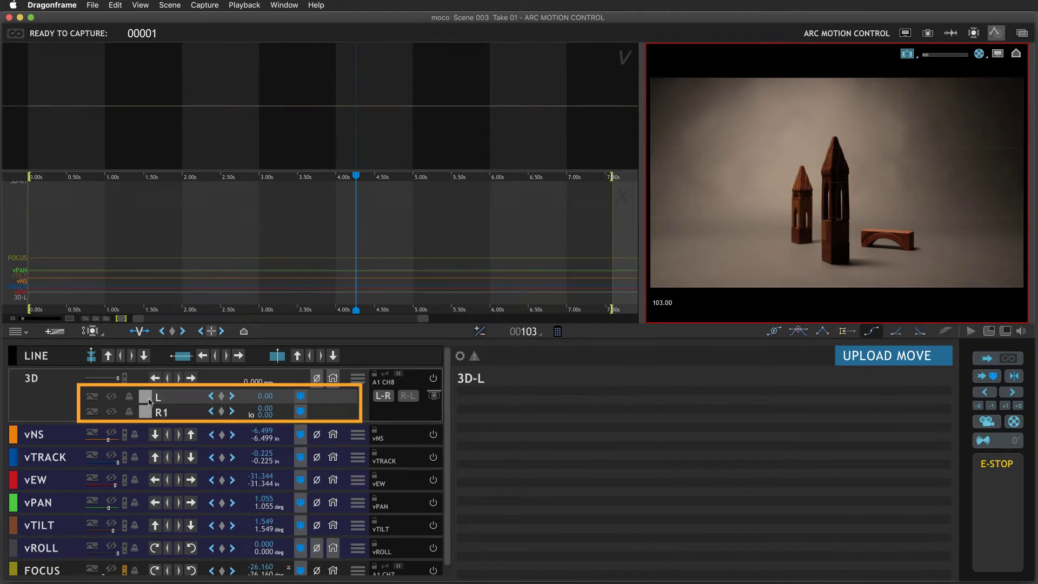
# - Color the 3D axis's L position red and its R1 position blue
pyautogui.click(146, 398)
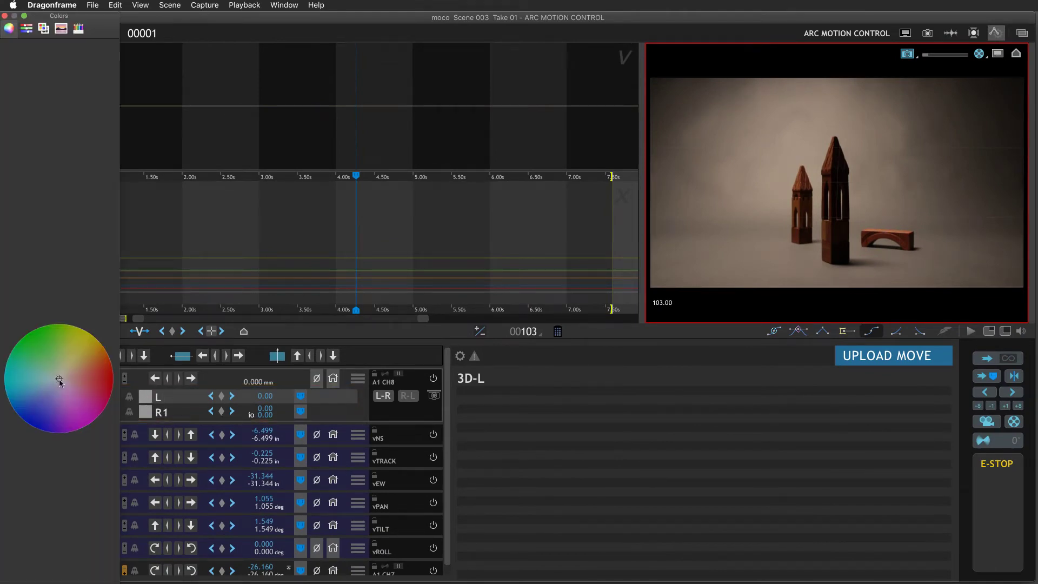
pyautogui.moveTo(59, 379); pyautogui.dragTo(98, 379)
pyautogui.click(146, 414)
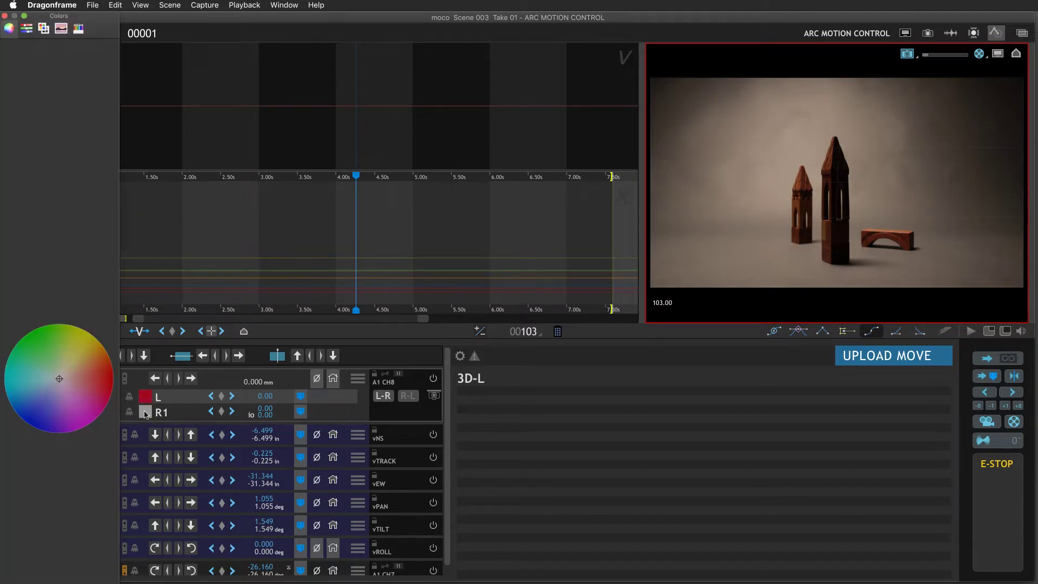
pyautogui.click(43, 408)
pyautogui.click(43, 396)
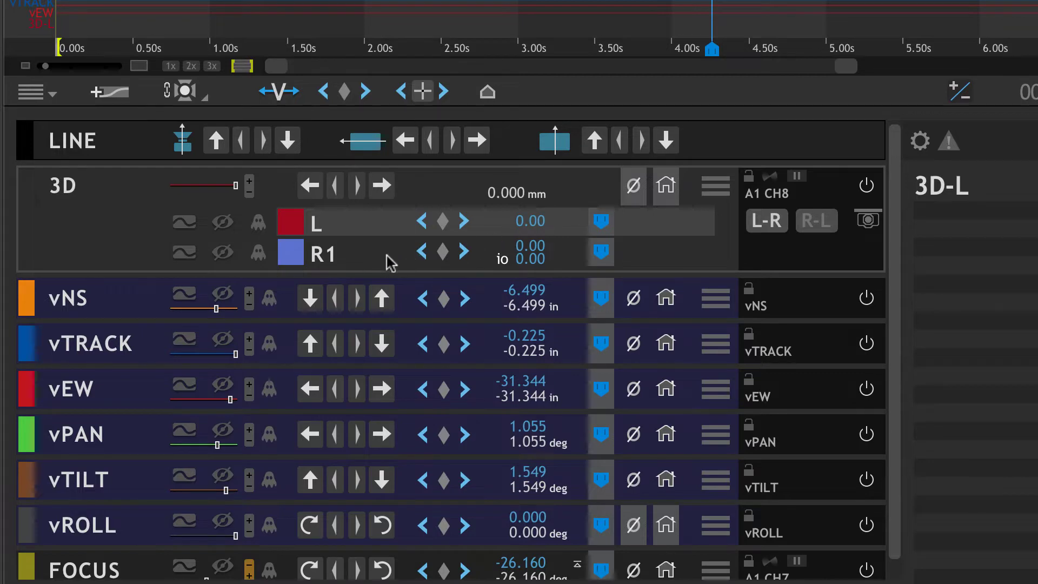
# - Set the R1 stereo position to 3 mm and isolate the L and R1 curves in the timeline graph
pyautogui.click(529, 263)
pyautogui.doubleClick(530, 263)
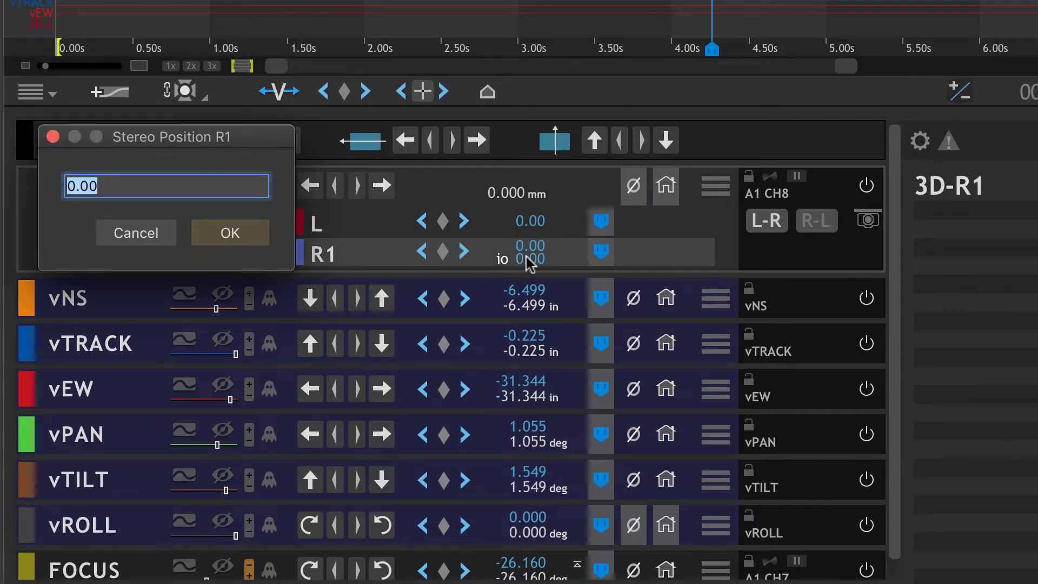
pyautogui.write('3')
pyautogui.press('Return')
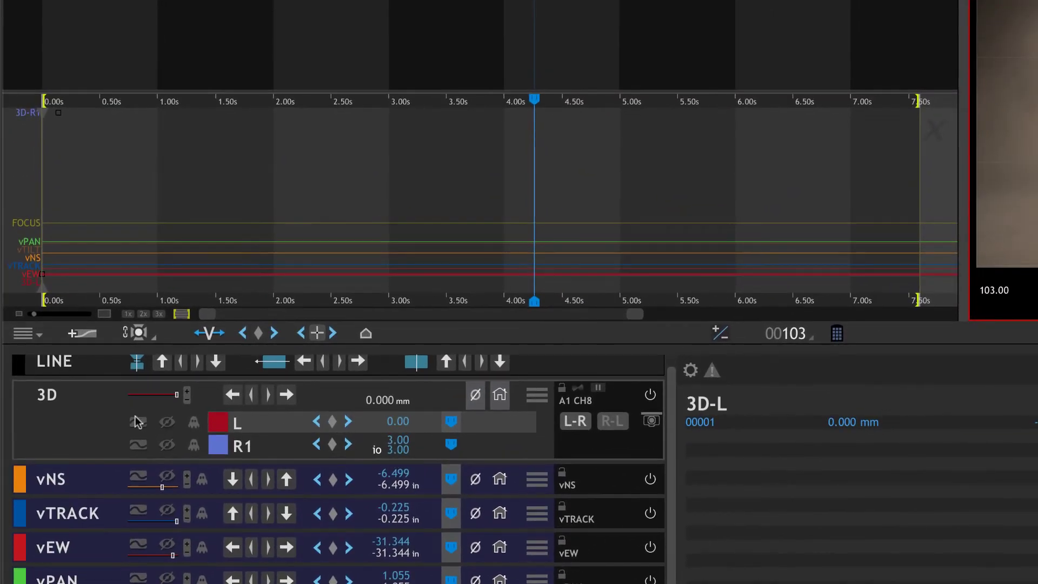
pyautogui.click(136, 422)
pyautogui.click(139, 445)
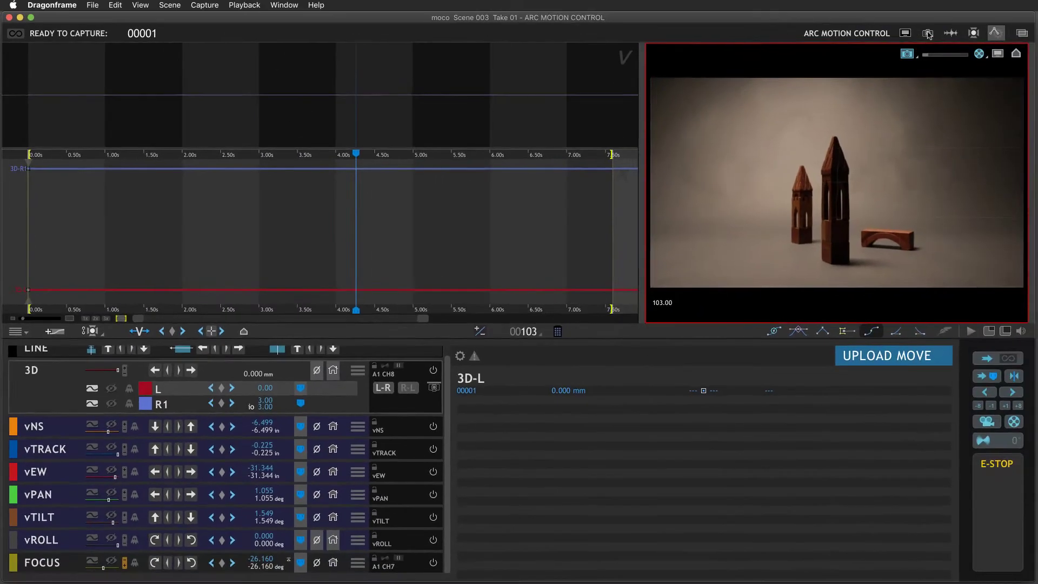
# - Add a second exposure in the Cinematography workspace and name the two exposures Left and Right
pyautogui.click(929, 33)
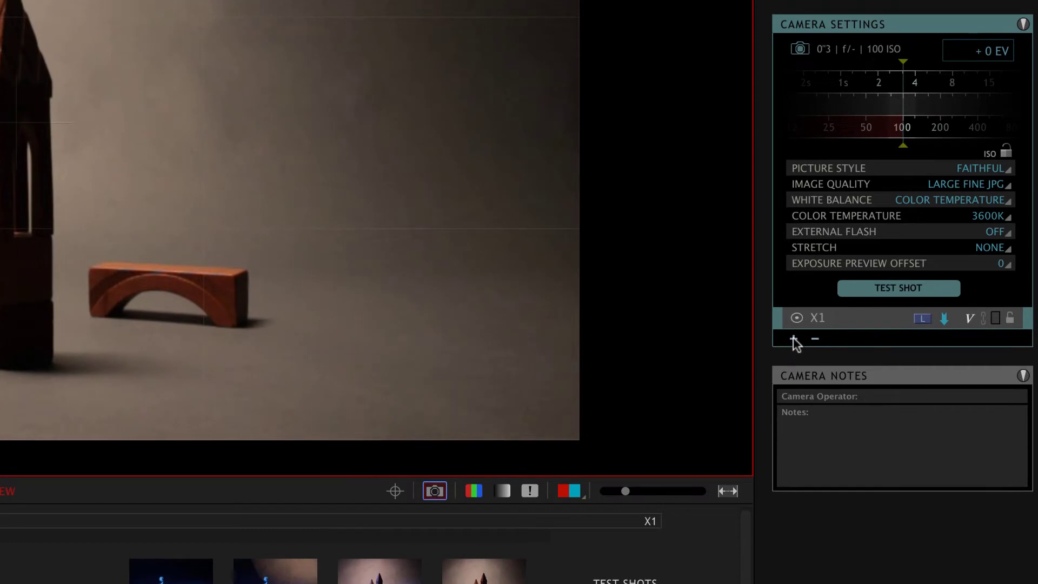
pyautogui.click(794, 340)
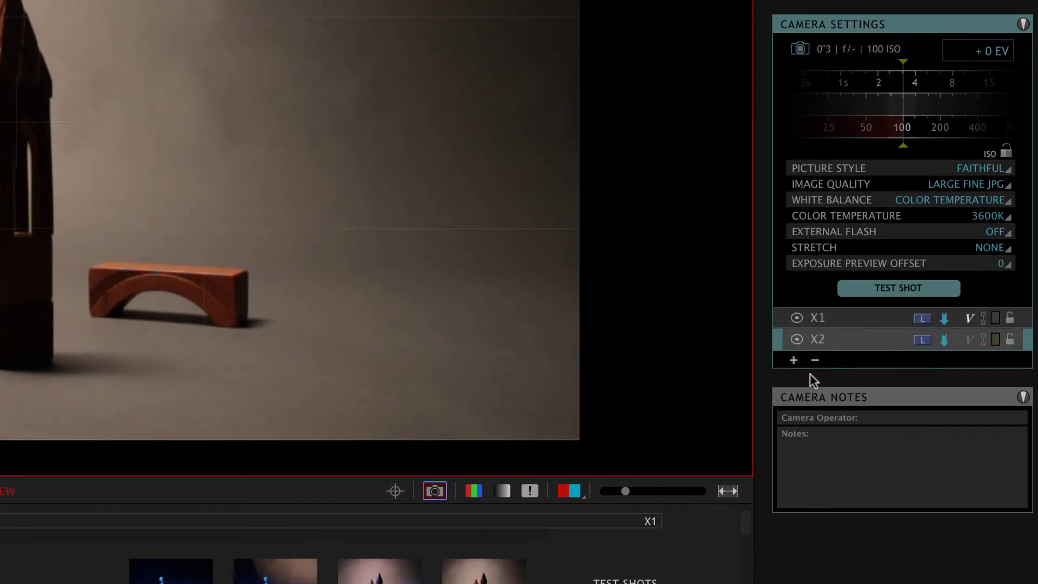
pyautogui.click(817, 319)
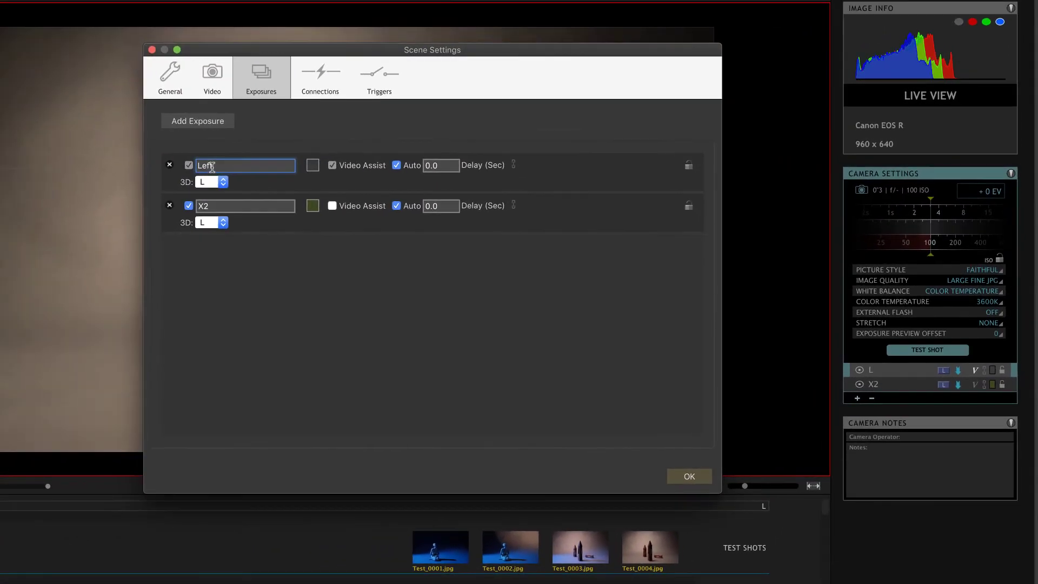
pyautogui.click(220, 207)
pyautogui.write('Right')
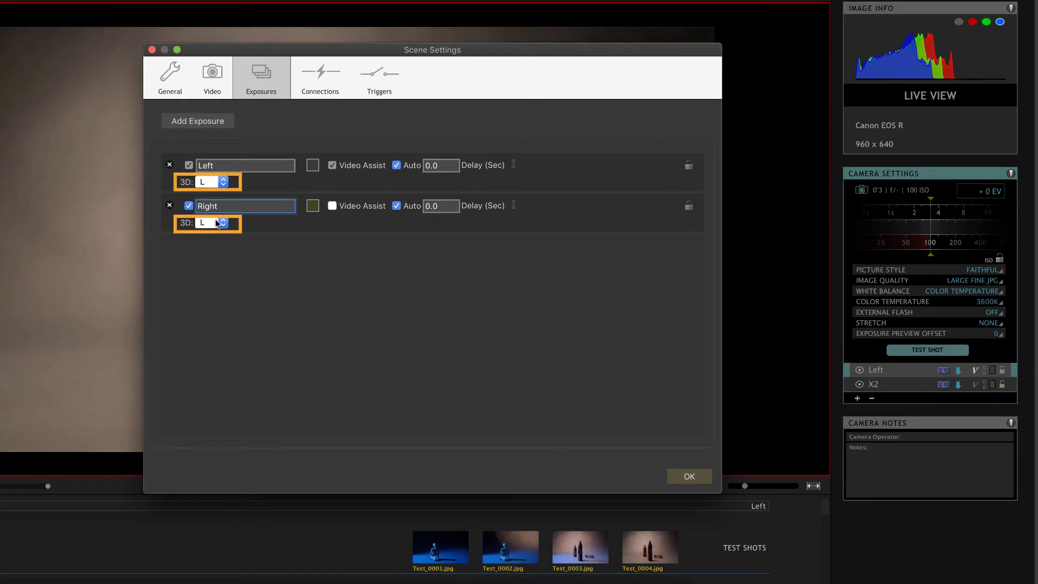
# - Assign the Right exposure to 3D position R1 and accept the scene settings
pyautogui.click(217, 224)
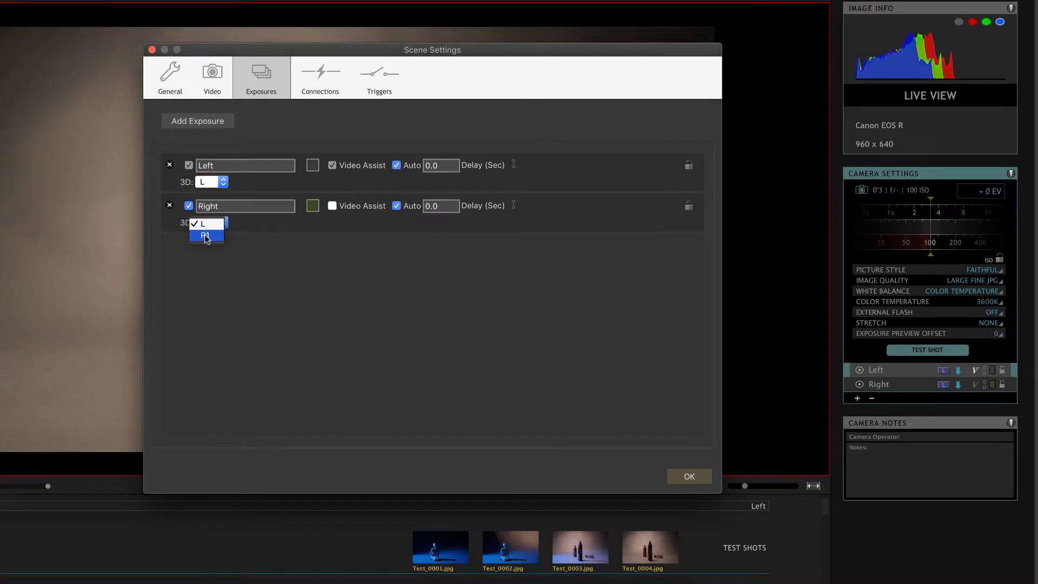
pyautogui.click(211, 234)
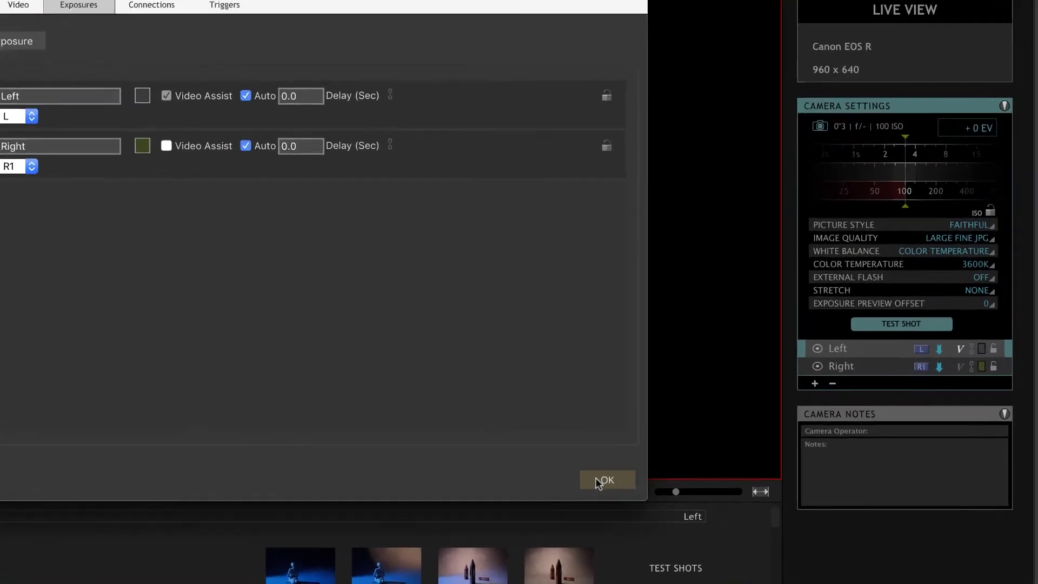
pyautogui.click(600, 479)
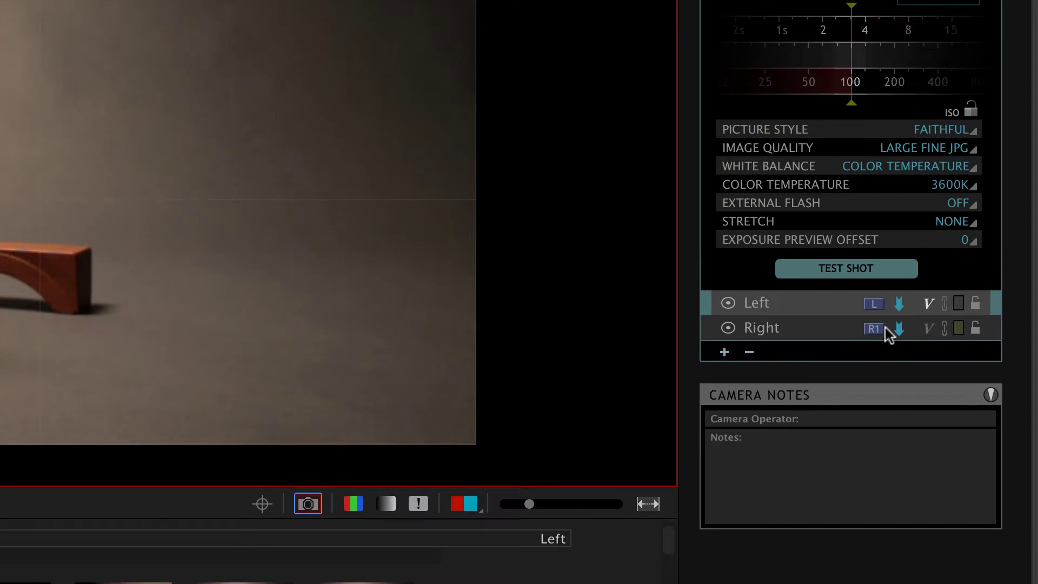
# - Link the Left exposure's camera settings to Right and take a test shot
pyautogui.click(945, 309)
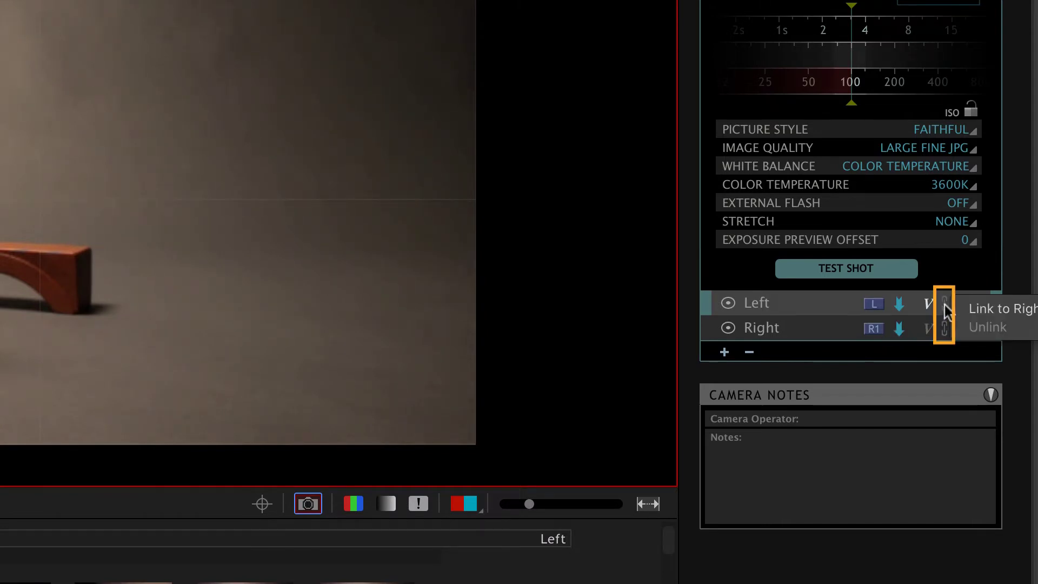
pyautogui.click(973, 309)
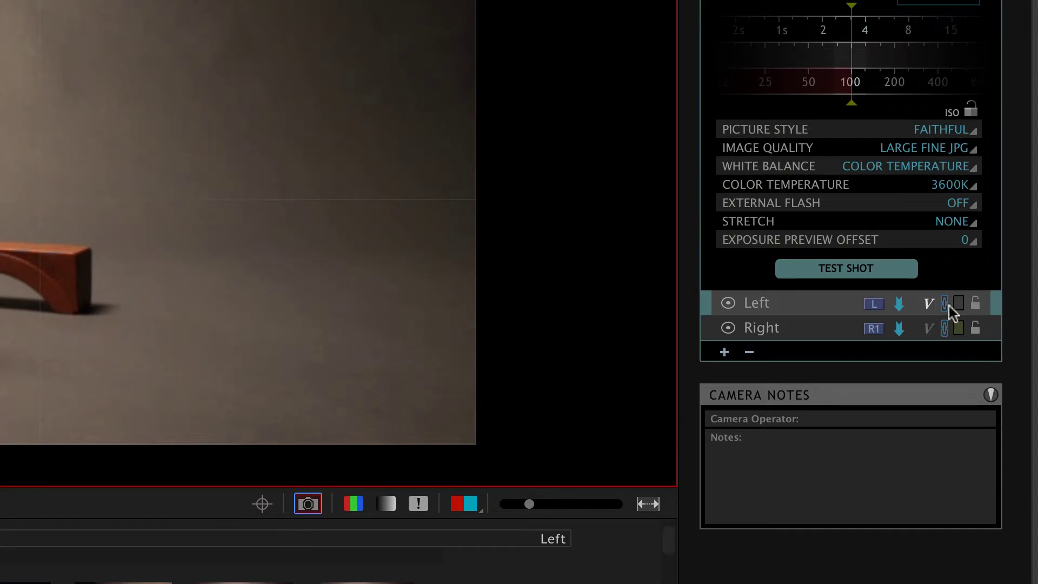
pyautogui.click(885, 268)
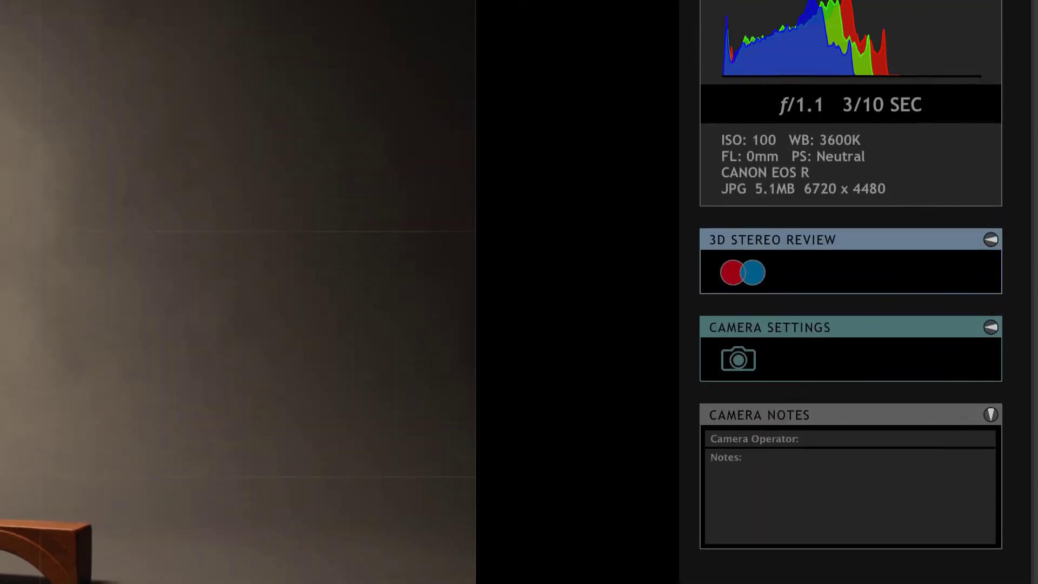
# - Set the right view in 3D Stereo Review to Right (R1)
pyautogui.click(993, 288)
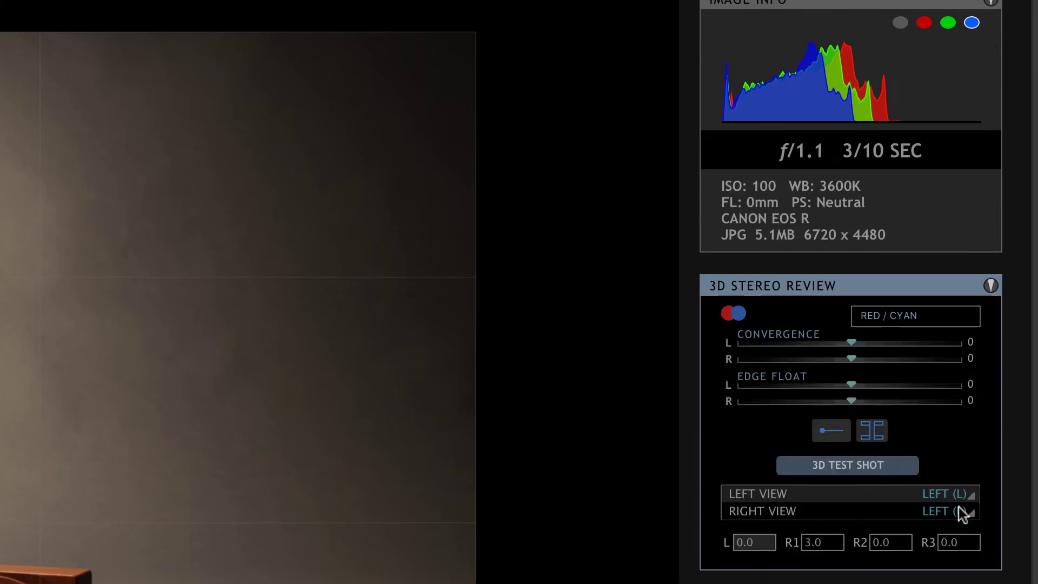
pyautogui.click(972, 510)
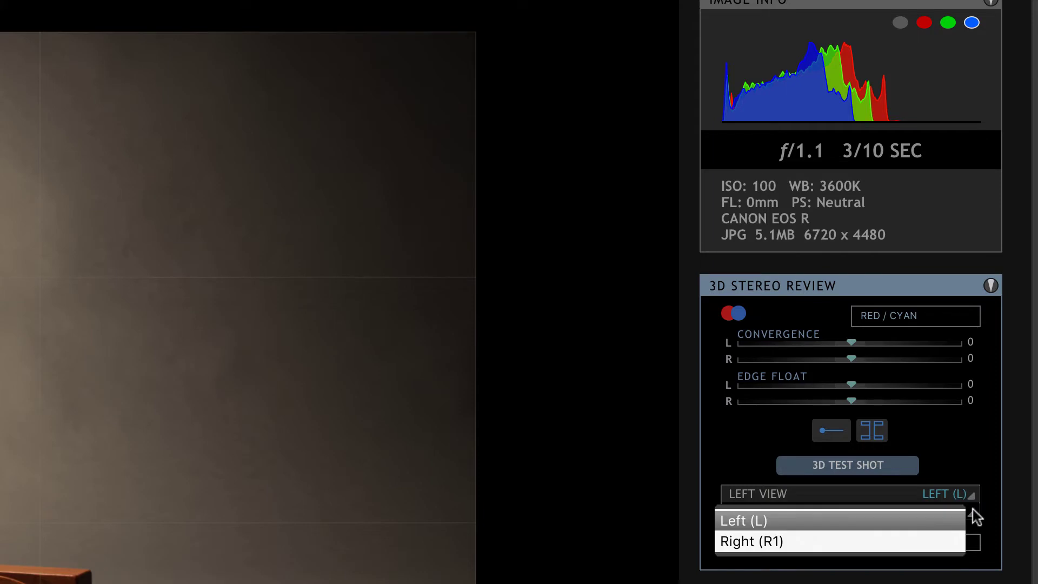
pyautogui.click(897, 539)
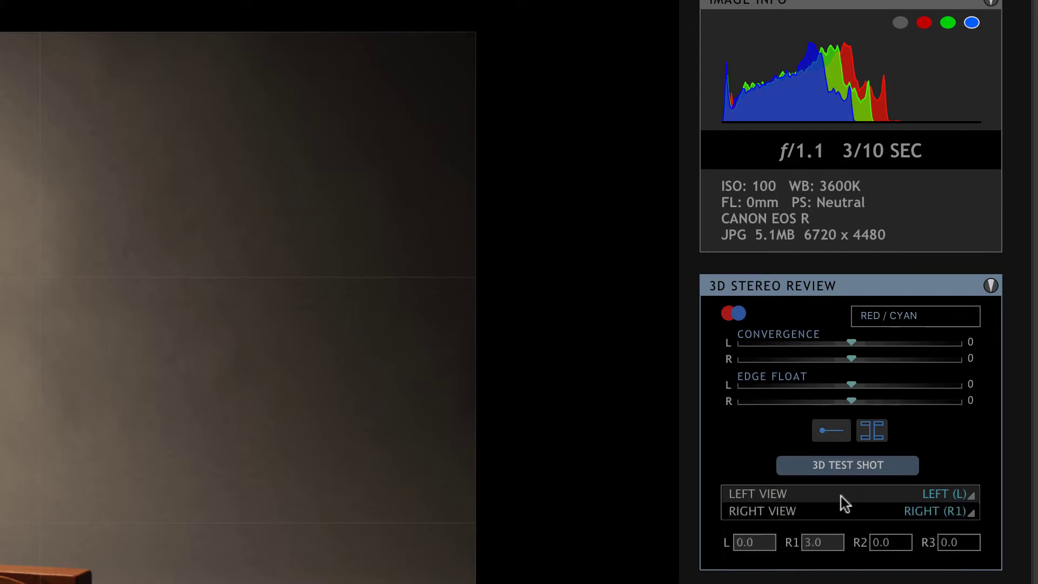
# - Take a 3D test shot and set the right-eye convergence to 11
pyautogui.click(881, 464)
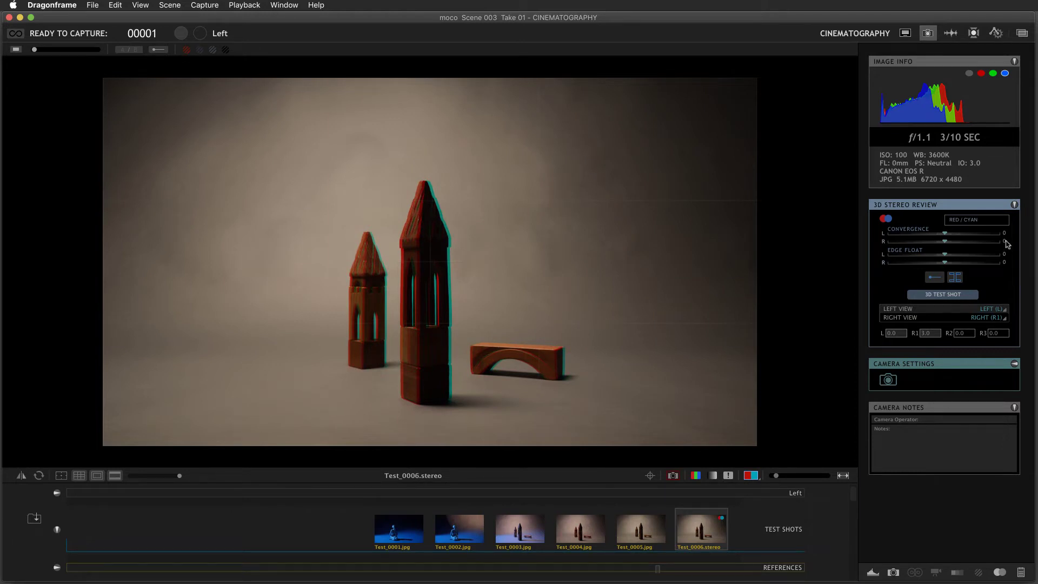
pyautogui.moveTo(1006, 244); pyautogui.dragTo(1013, 244)
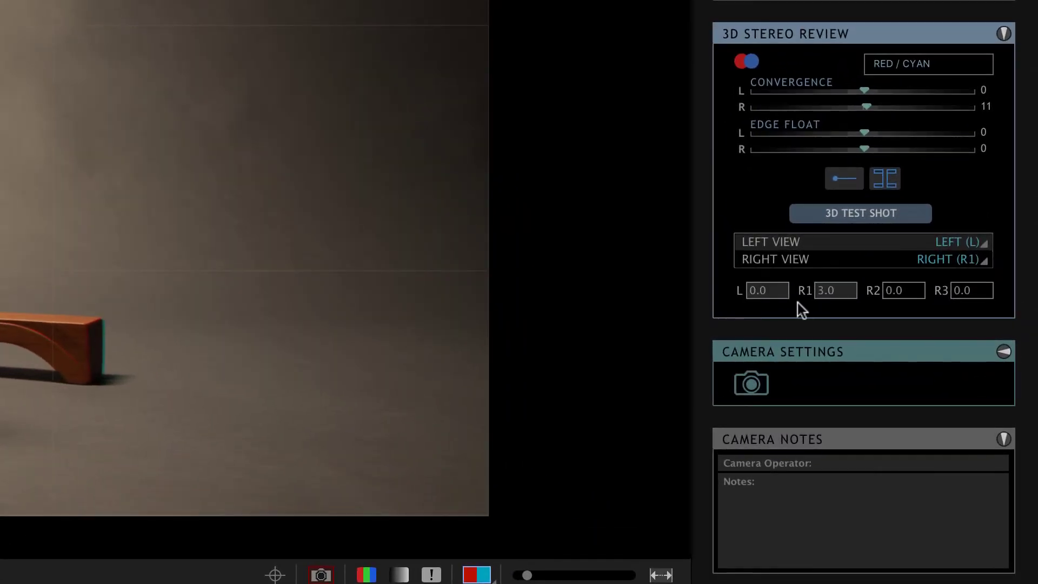
# - Set the R1 stereo position to 4 mm and take another 3D test shot
pyautogui.click(844, 290)
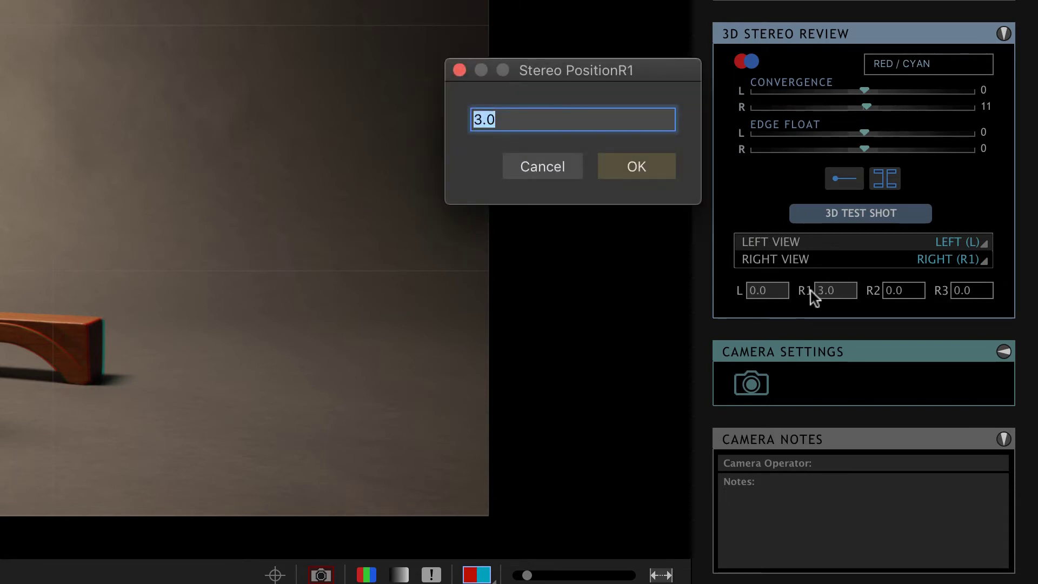
pyautogui.write('4')
pyautogui.click(646, 165)
pyautogui.click(904, 214)
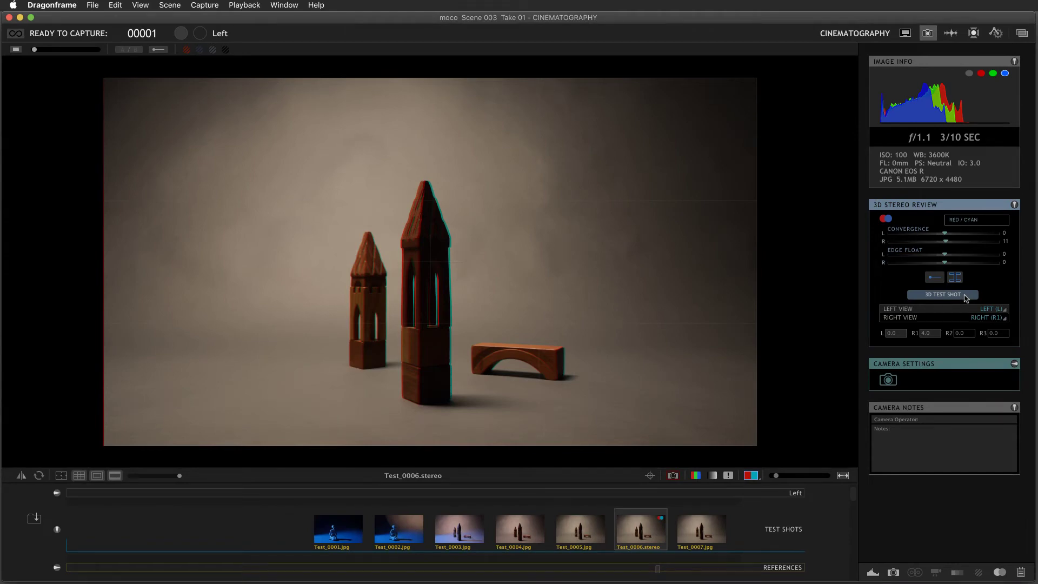
pyautogui.click(965, 297)
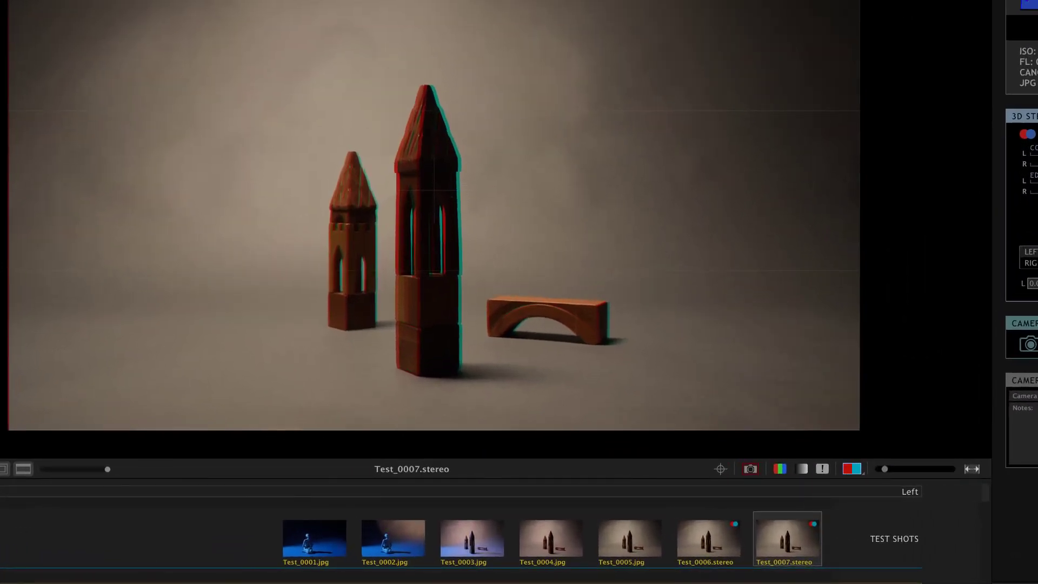
# - Compare the stereo test shots Test_0006.stereo and Test_0007.stereo
pyautogui.click(711, 549)
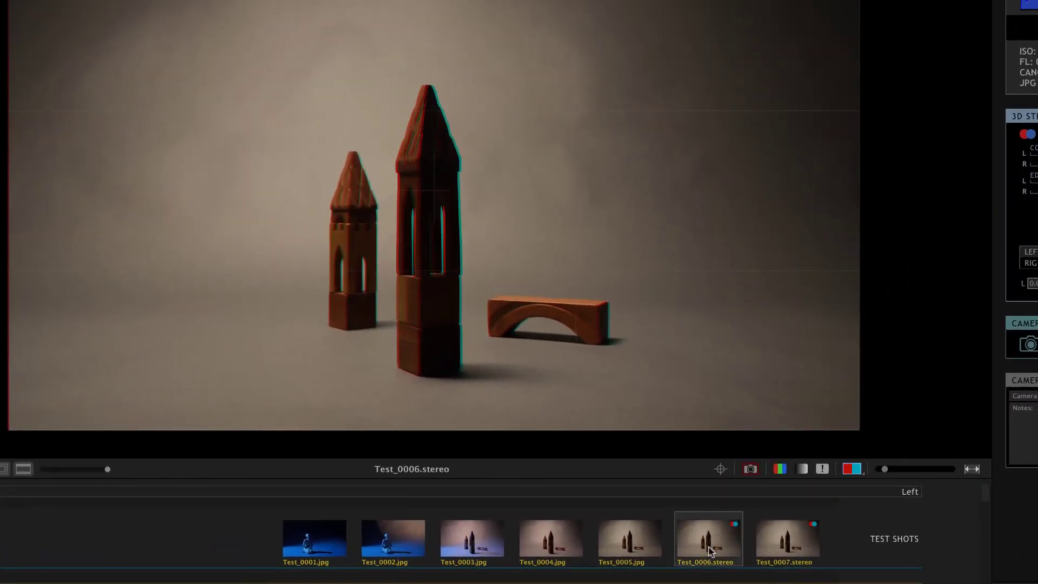
pyautogui.click(779, 543)
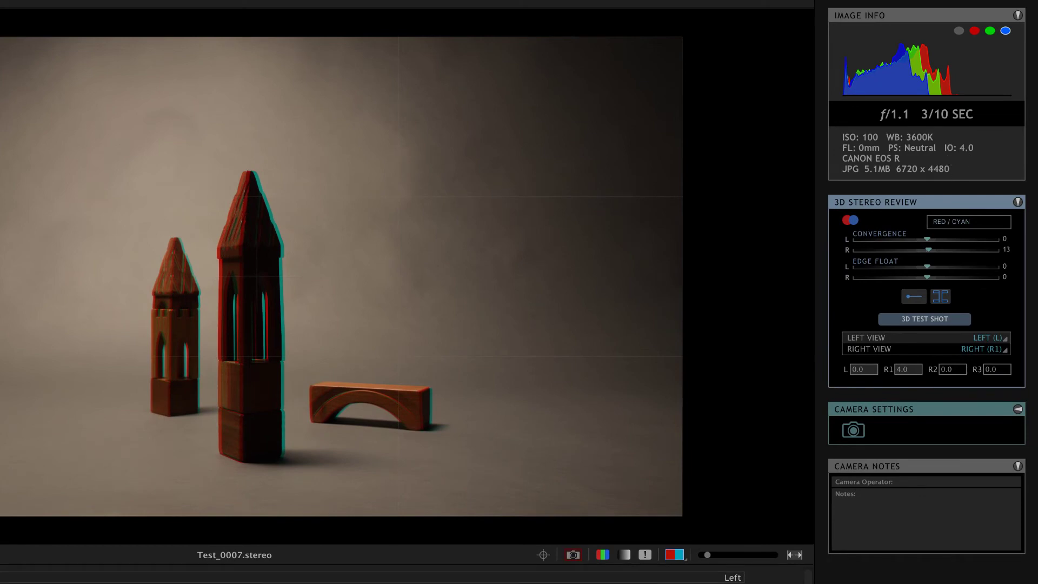
pyautogui.press('Left')
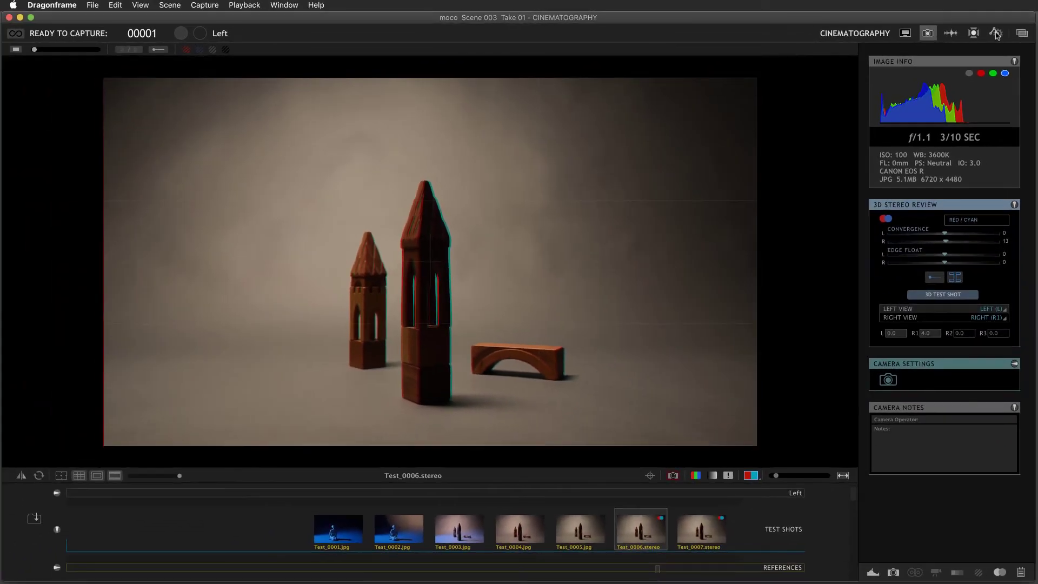
# - In ARC Motion Control, add a keyframe to the 3D axis's R1 position at frame 145 and set it to 8 mm
pyautogui.click(997, 34)
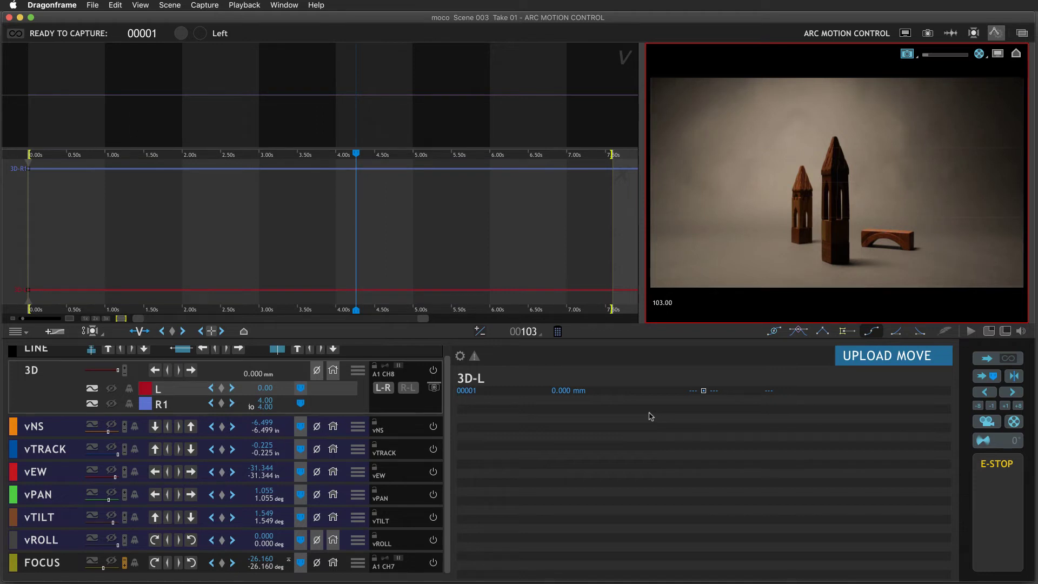
pyautogui.click(166, 407)
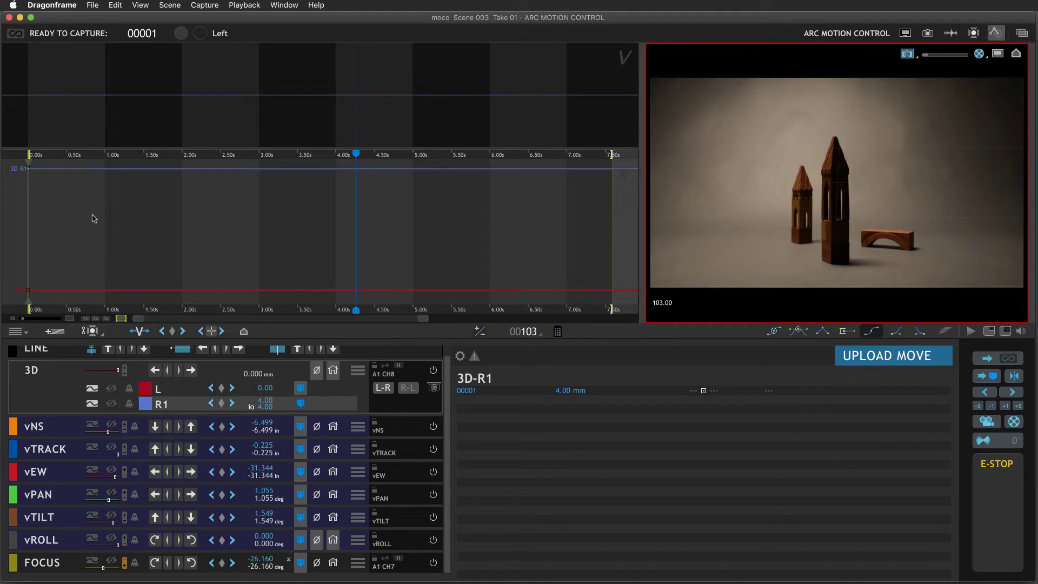
pyautogui.moveTo(426, 172); pyautogui.dragTo(490, 172)
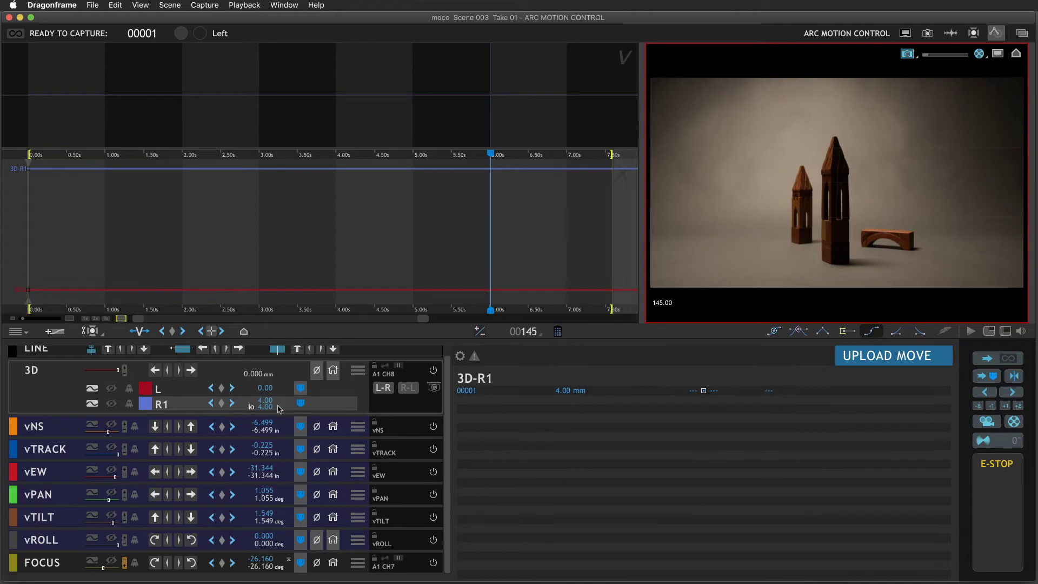
pyautogui.click(221, 403)
pyautogui.moveTo(490, 168); pyautogui.dragTo(491, 292)
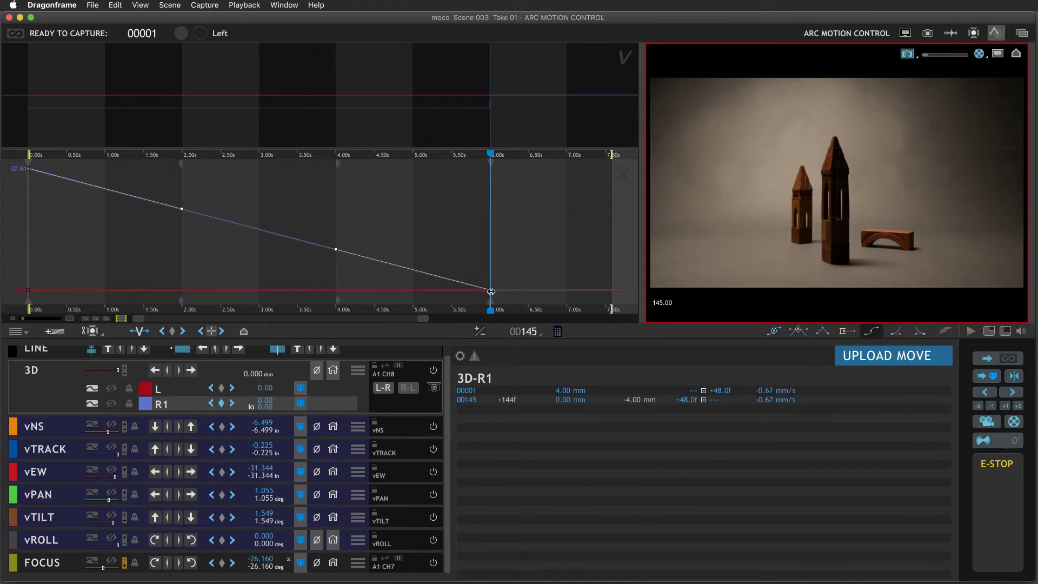
pyautogui.doubleClick(563, 400)
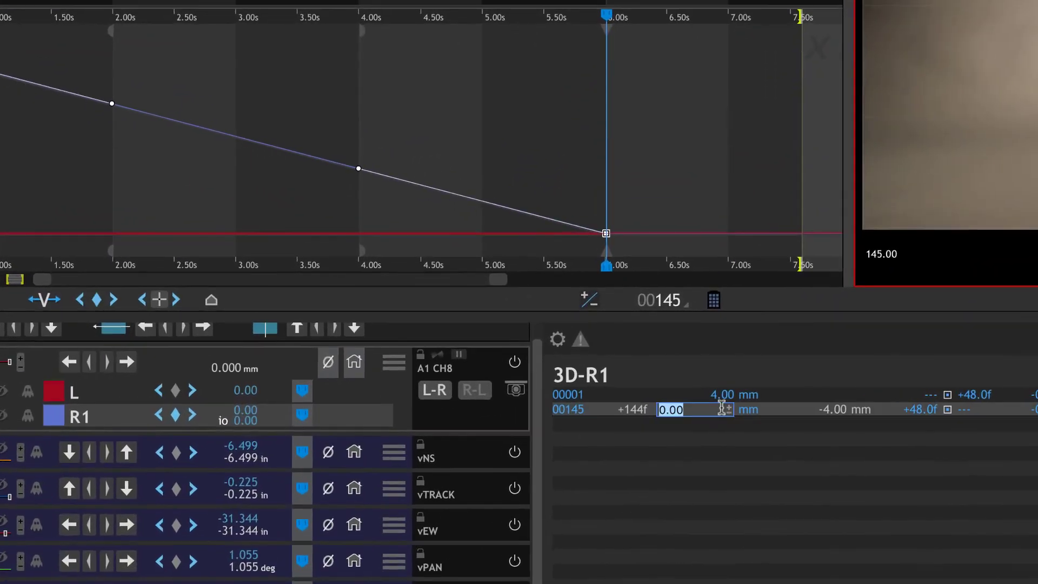
pyautogui.write('8')
pyautogui.press('Return')
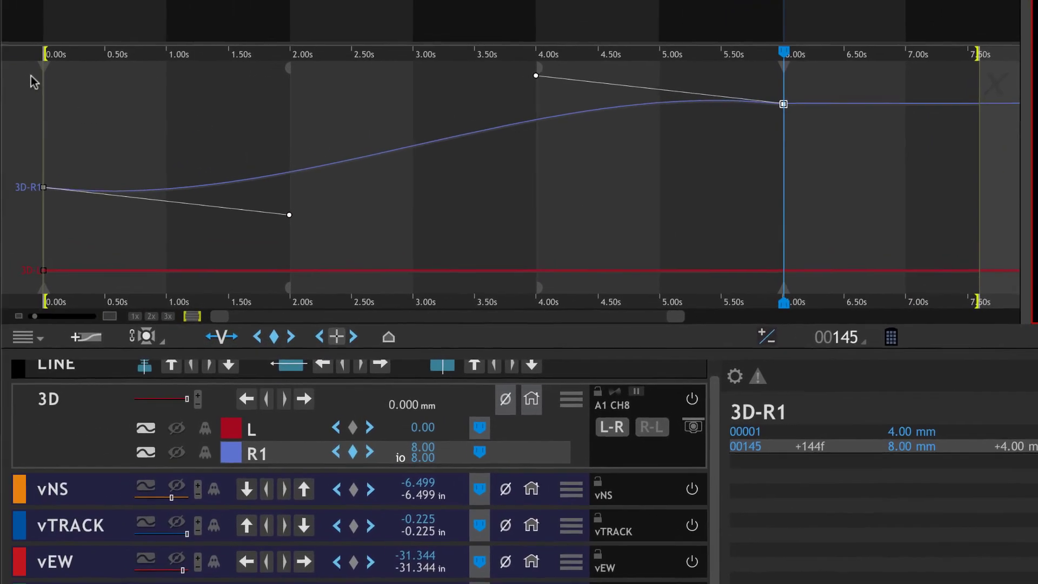
# - Ease the R1 curve in and out between its two keyframes and move the 4 mm start keyframe to frame 34
pyautogui.moveTo(31, 74); pyautogui.dragTo(820, 225)
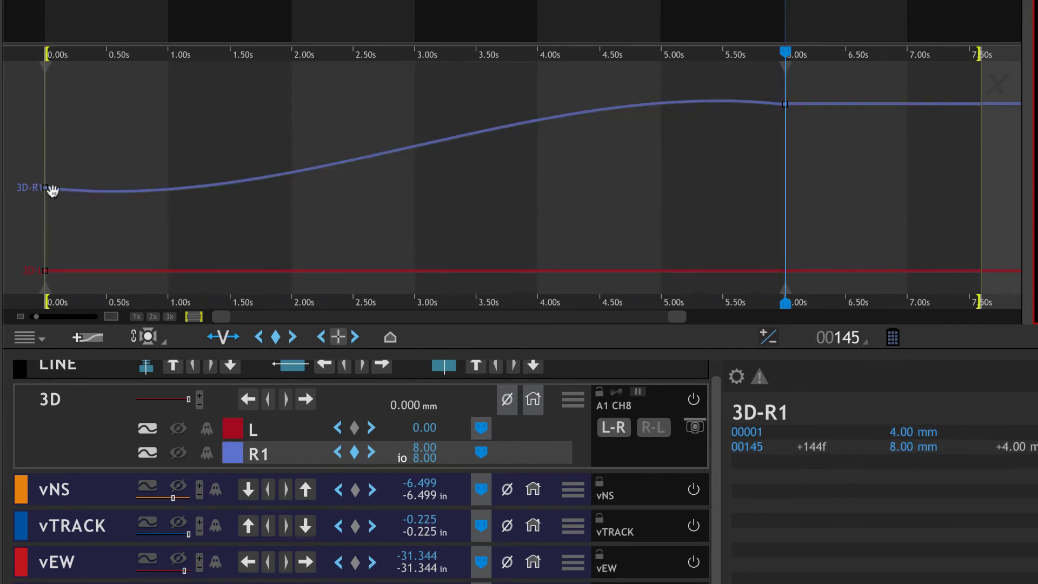
pyautogui.moveTo(47, 188); pyautogui.dragTo(51, 188)
pyautogui.moveTo(295, 214); pyautogui.dragTo(300, 181)
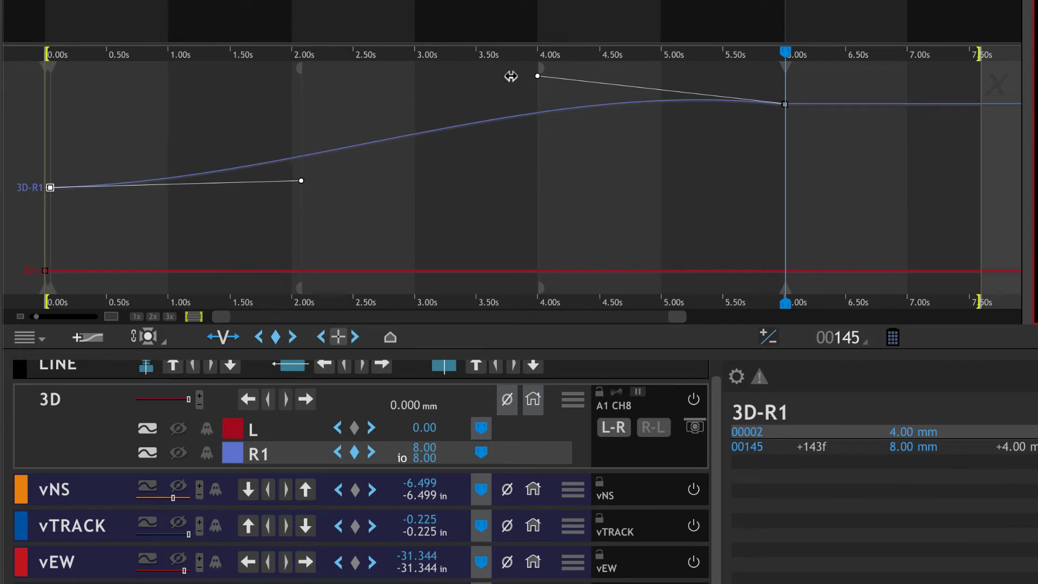
pyautogui.moveTo(538, 76); pyautogui.dragTo(507, 106)
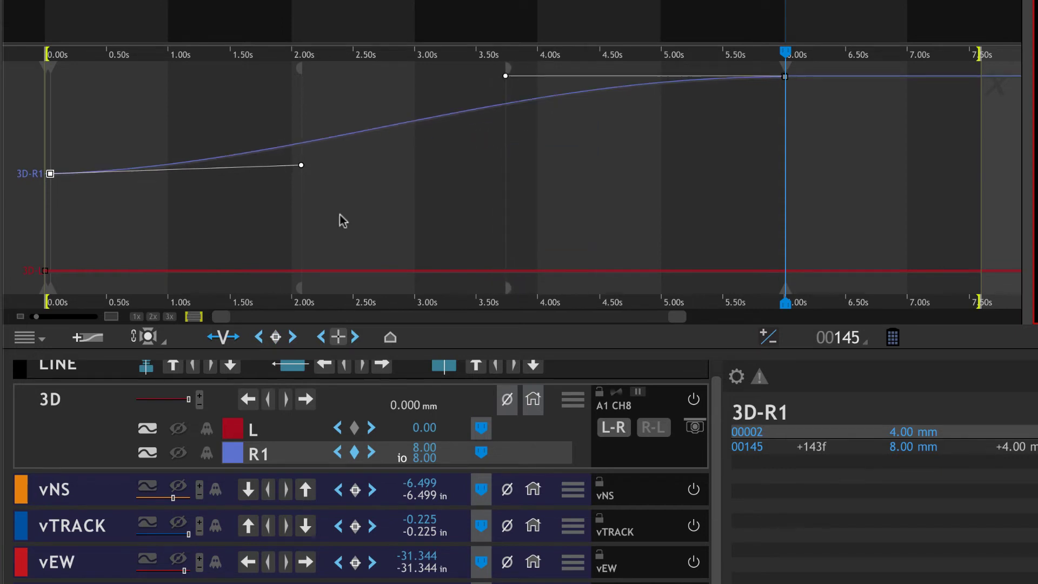
pyautogui.moveTo(298, 167); pyautogui.dragTo(336, 179)
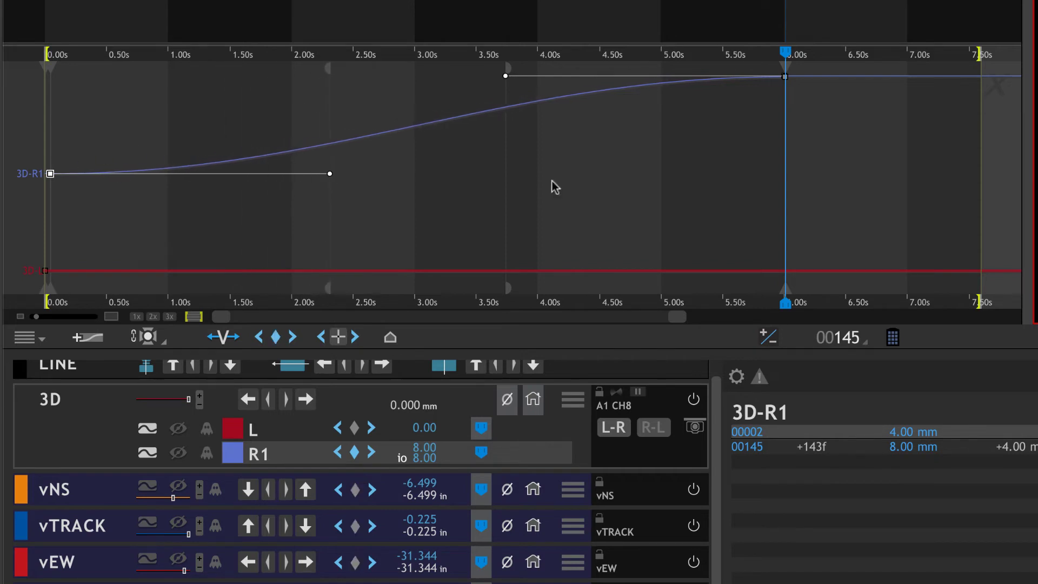
pyautogui.moveTo(51, 174); pyautogui.dragTo(214, 174)
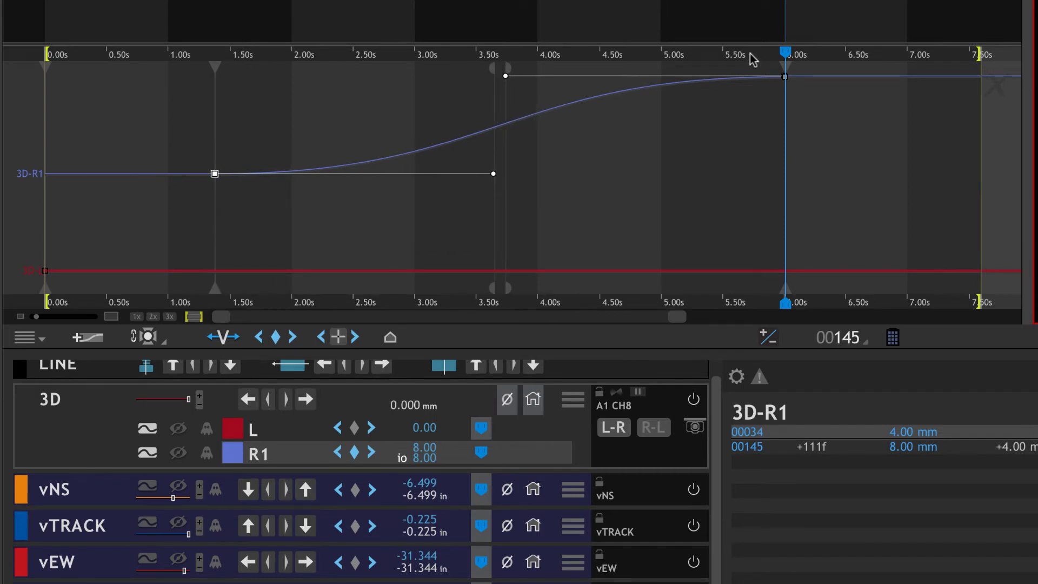
pyautogui.moveTo(751, 58); pyautogui.dragTo(718, 68)
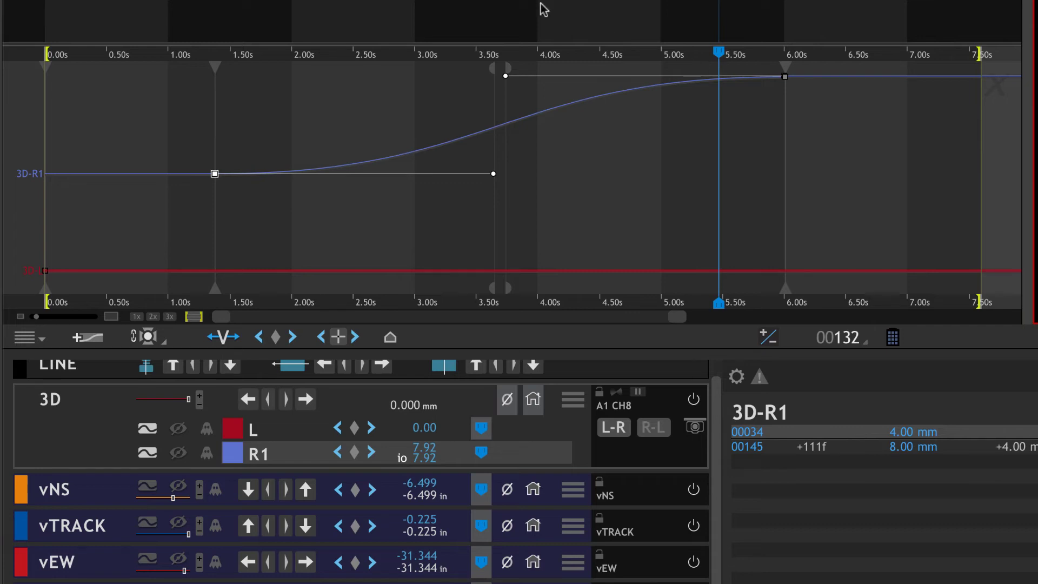
# - Reconfigure the 3D axis to use 3 Positions indexing (L R1 R2)
pyautogui.doubleClick(50, 403)
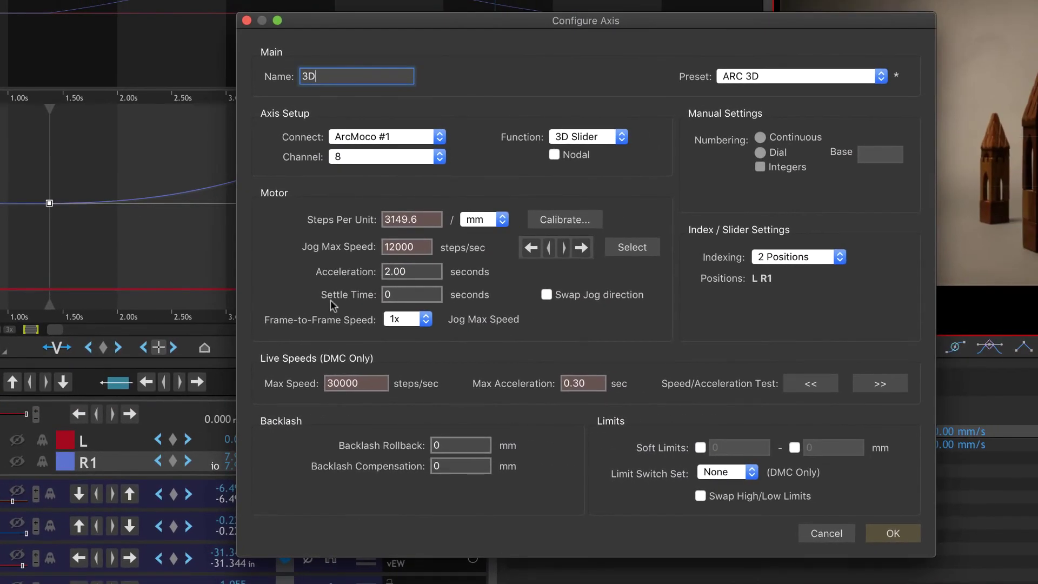
pyautogui.click(804, 261)
pyautogui.click(801, 272)
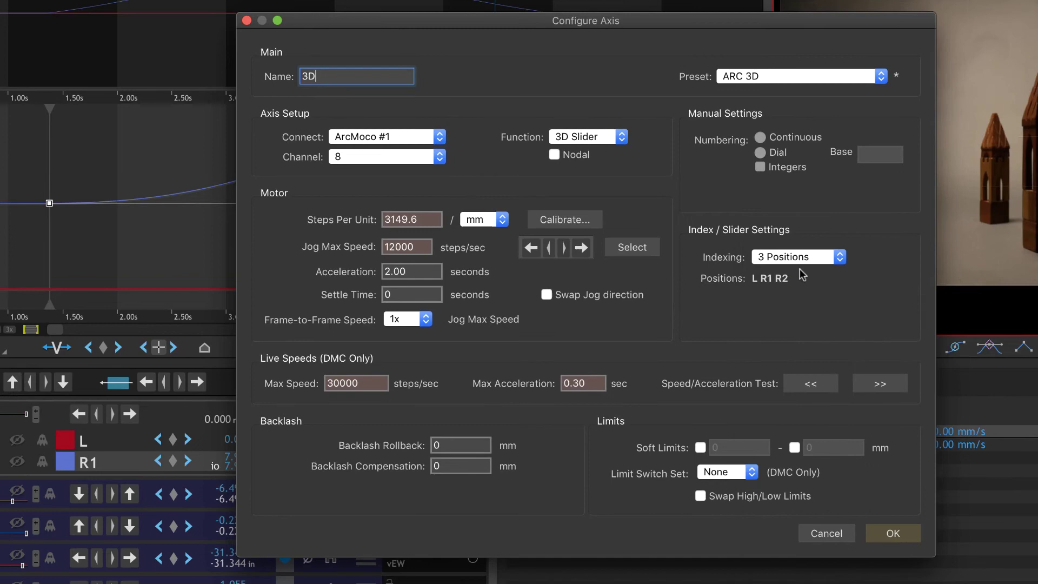
pyautogui.click(904, 533)
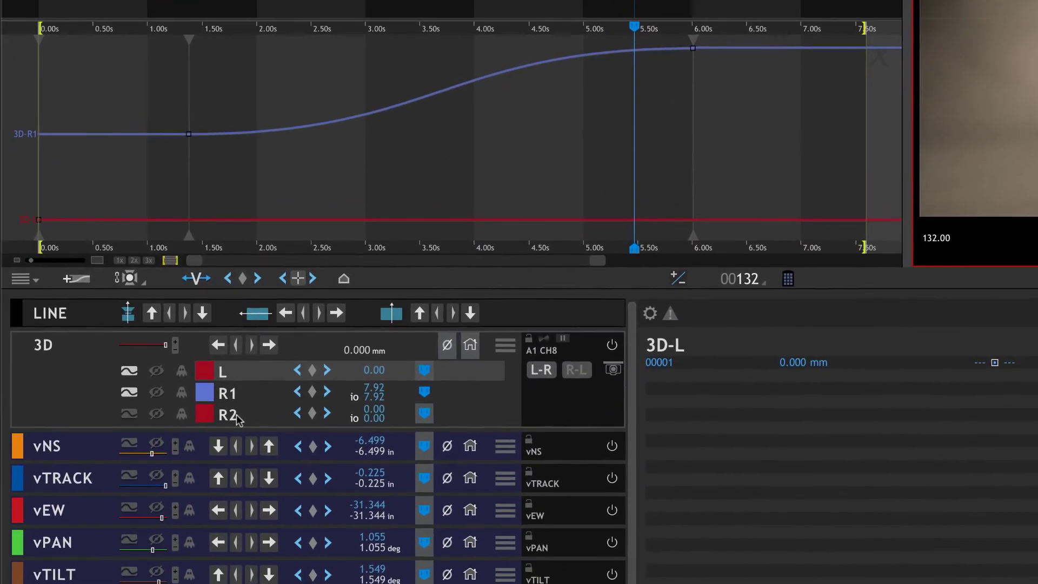
# - Set the R2 stereo position to 10 mm and delete the R1 keyframe at 6 seconds
pyautogui.doubleClick(375, 417)
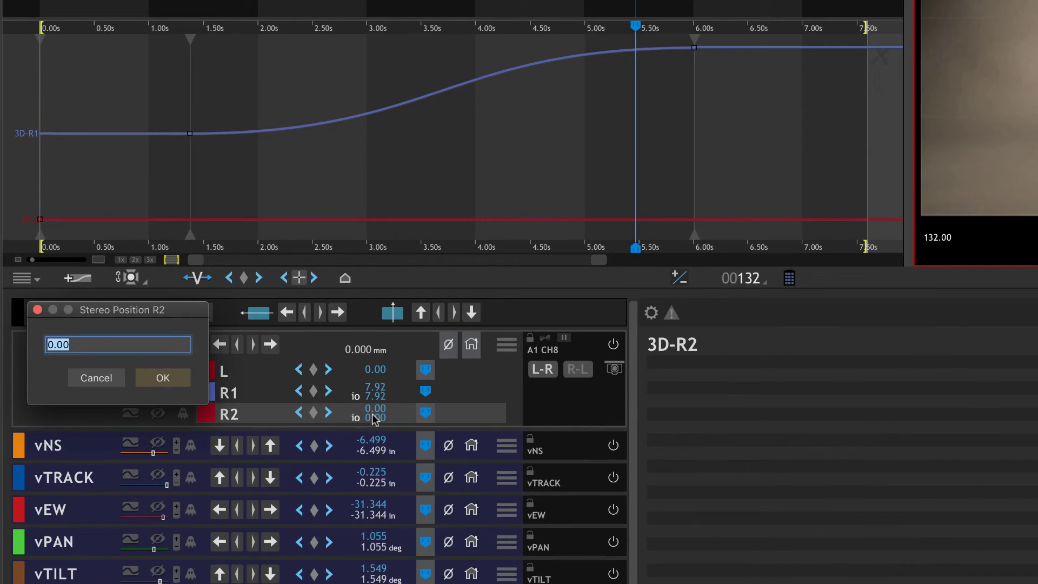
pyautogui.write('10')
pyautogui.click(169, 379)
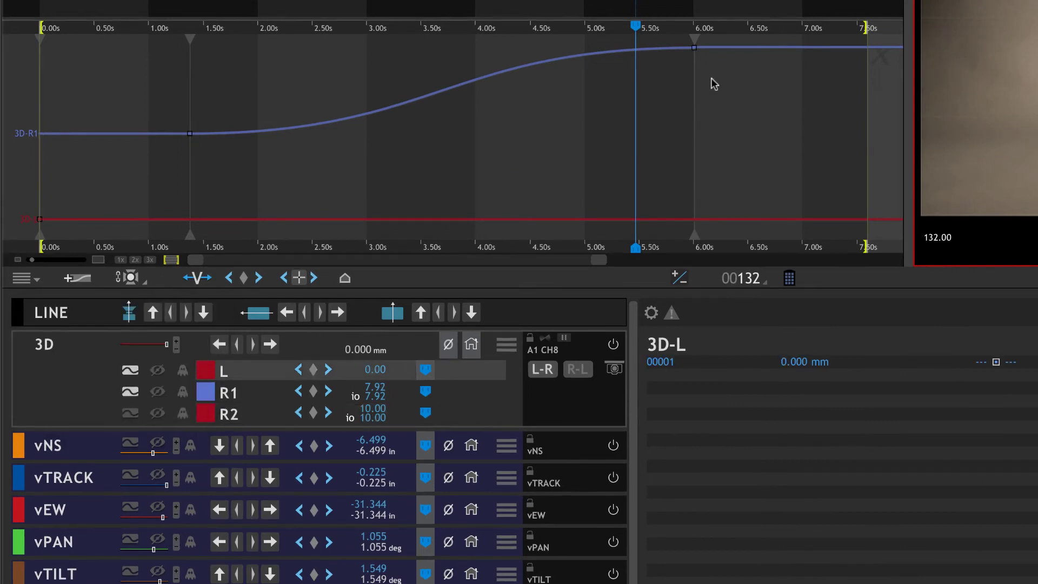
pyautogui.moveTo(719, 86); pyautogui.dragTo(689, 37)
pyautogui.press('Delete')
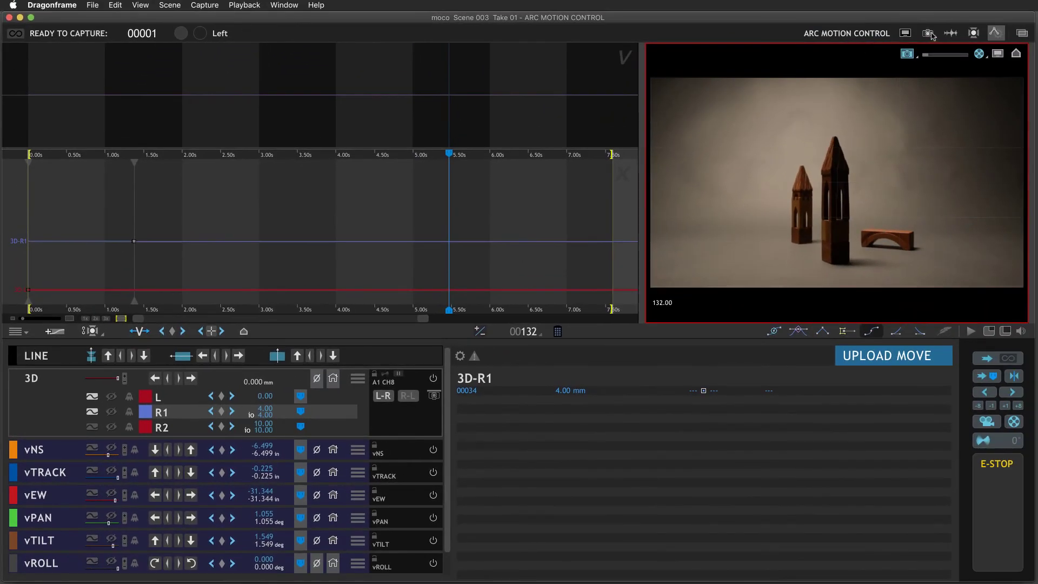
# - Add a third exposure in the camera settings of the Cinematography workspace
pyautogui.click(929, 34)
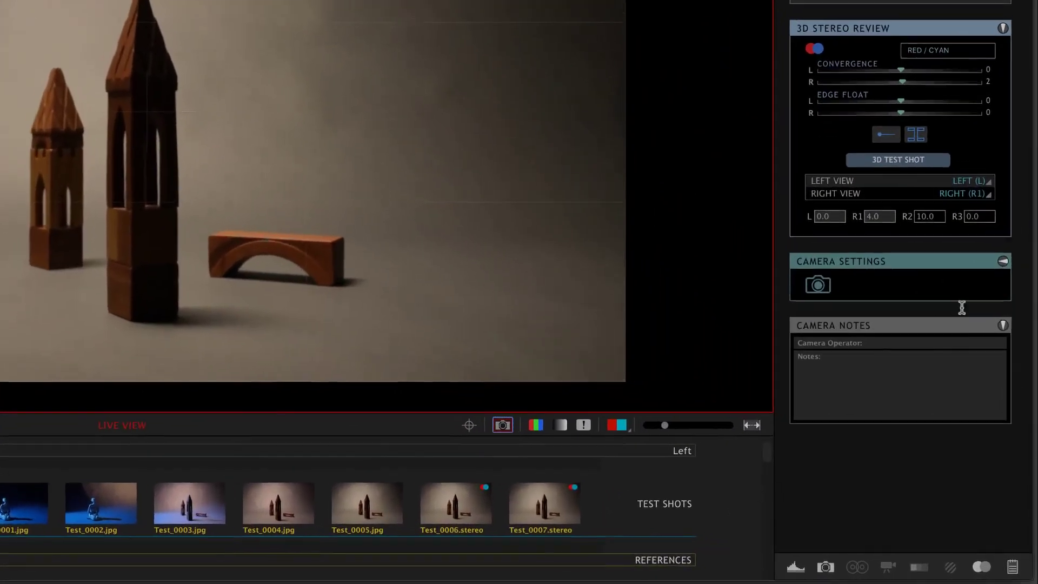
pyautogui.click(1003, 261)
pyautogui.click(1003, 28)
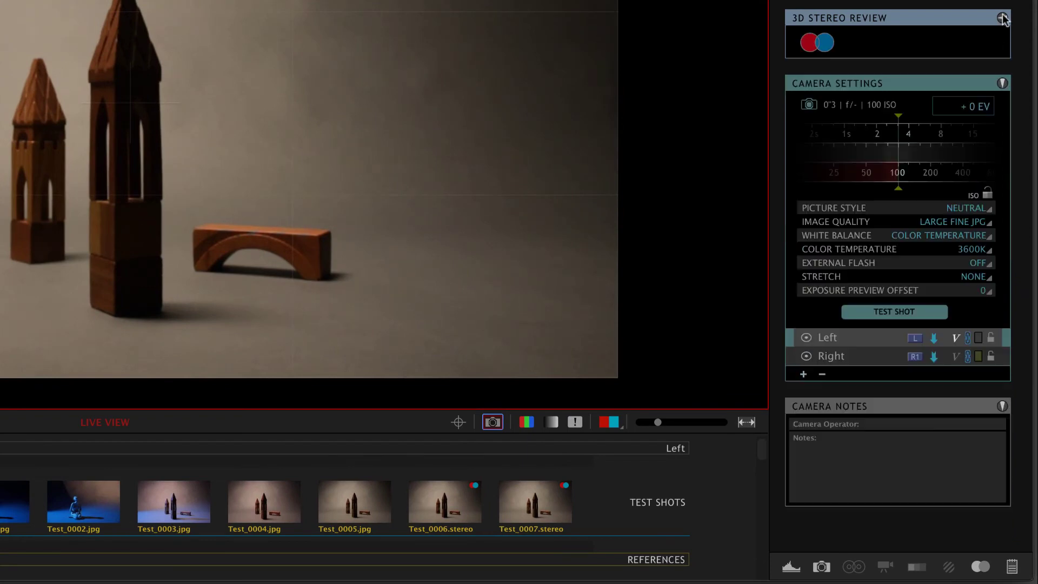
pyautogui.click(804, 374)
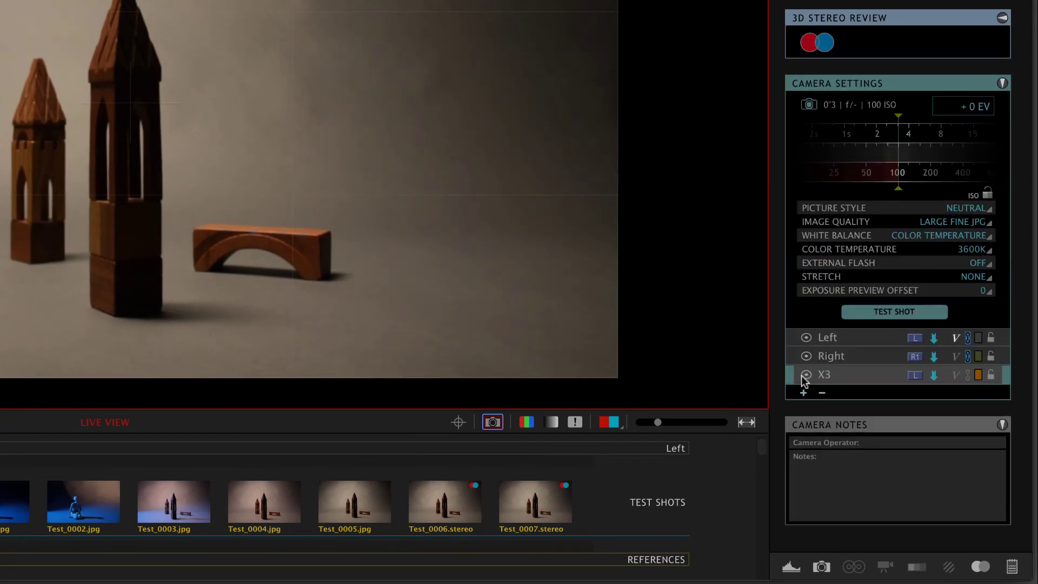
# - Rename the X3 exposure R2 and assign it to 3D position R2
pyautogui.doubleClick(802, 376)
pyautogui.click(80, 259)
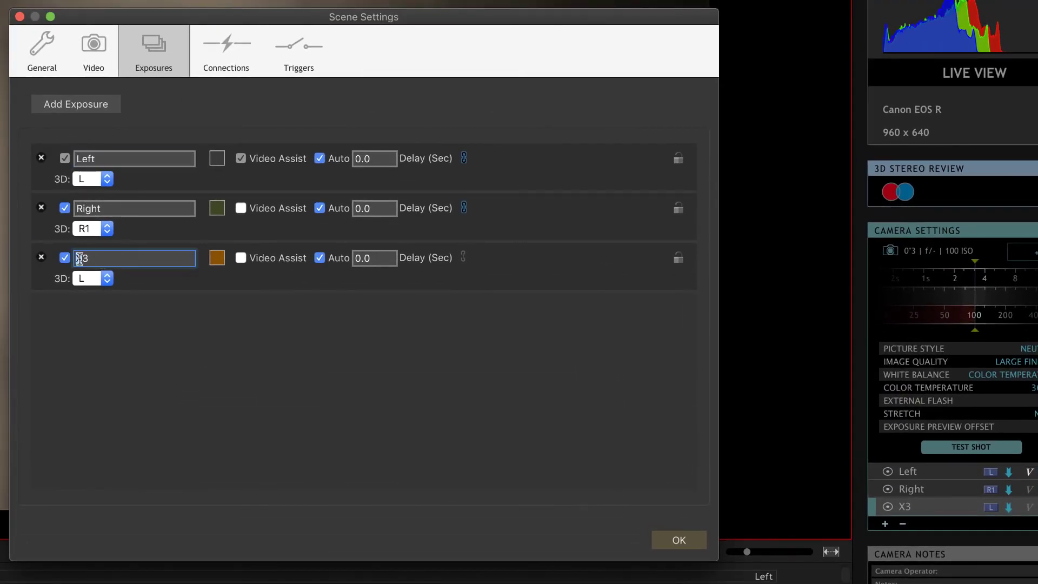
pyautogui.doubleClick(79, 258)
pyautogui.write('R2')
pyautogui.click(90, 279)
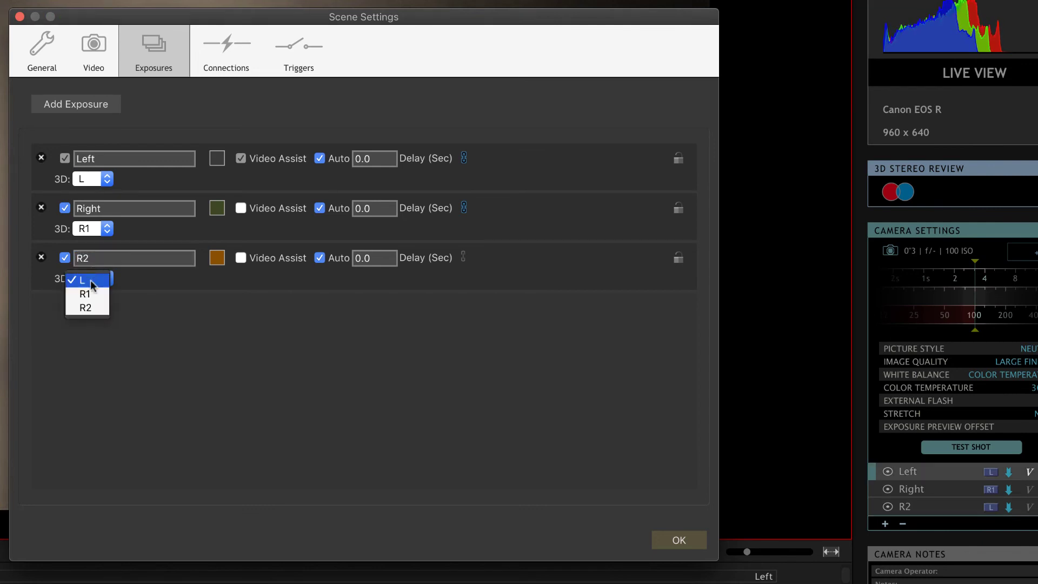
pyautogui.click(89, 307)
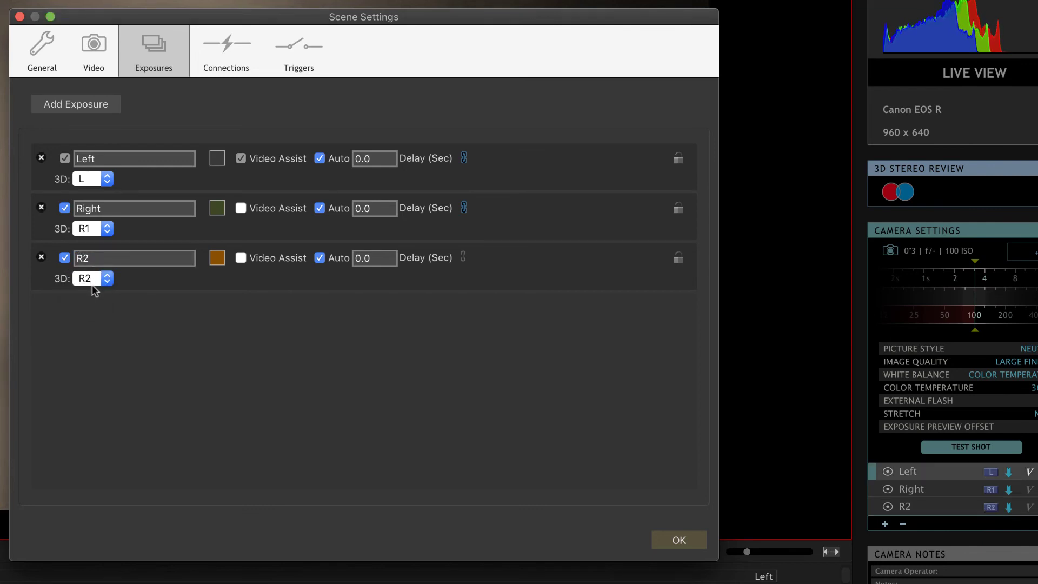
pyautogui.click(679, 541)
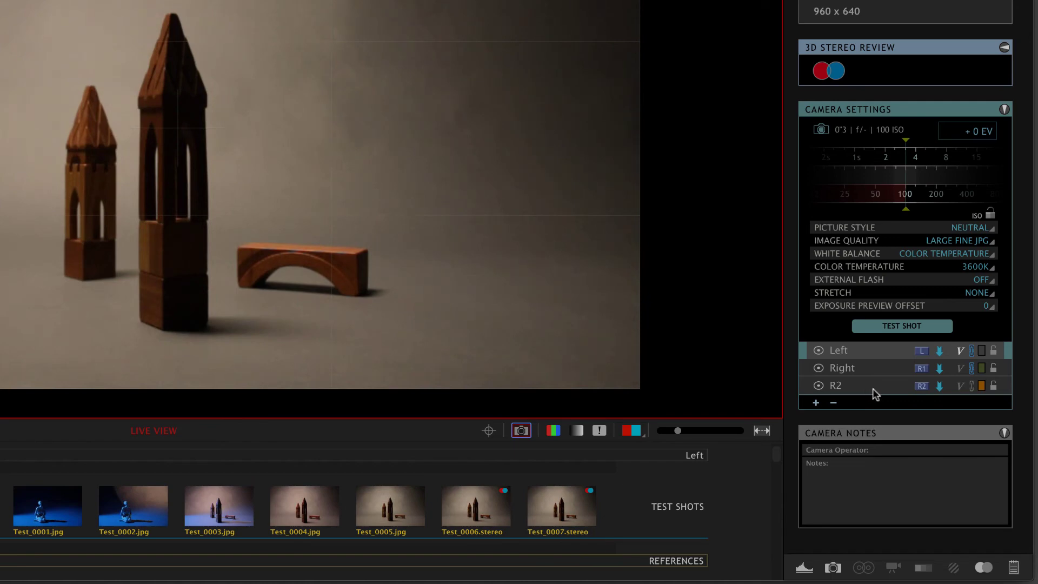
# - Set the right view in 3D Stereo Review to R2 (R2)
pyautogui.click(1004, 47)
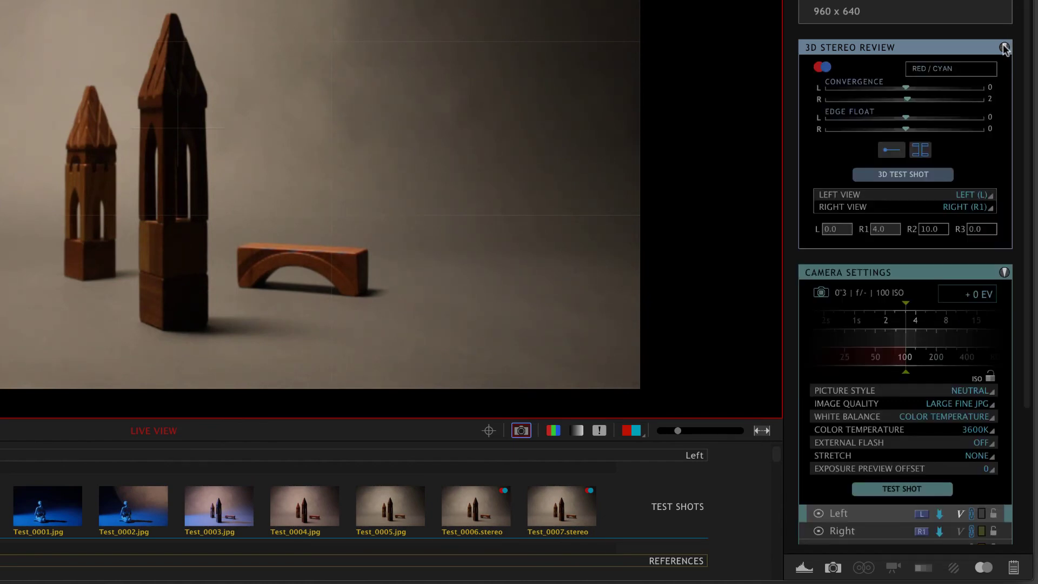
pyautogui.click(989, 210)
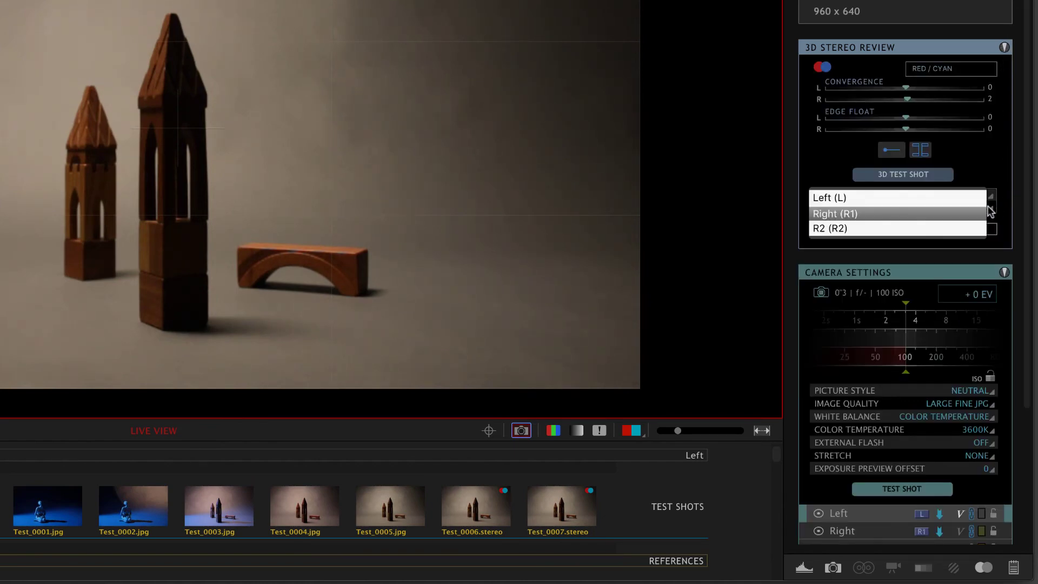
pyautogui.click(953, 229)
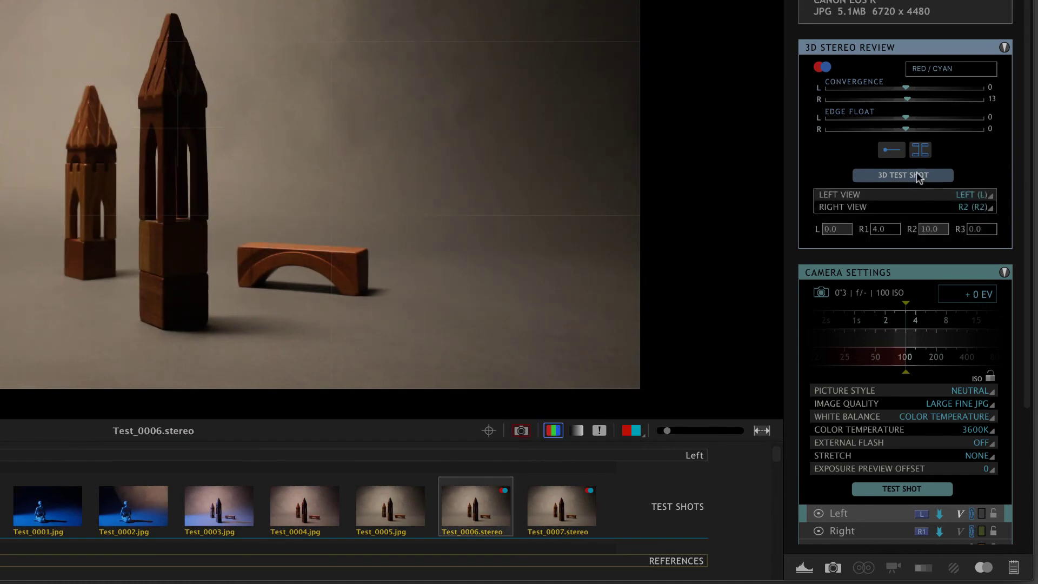
# - Take a 3D test shot with the R2 view and set the right-eye convergence to 86
pyautogui.click(918, 175)
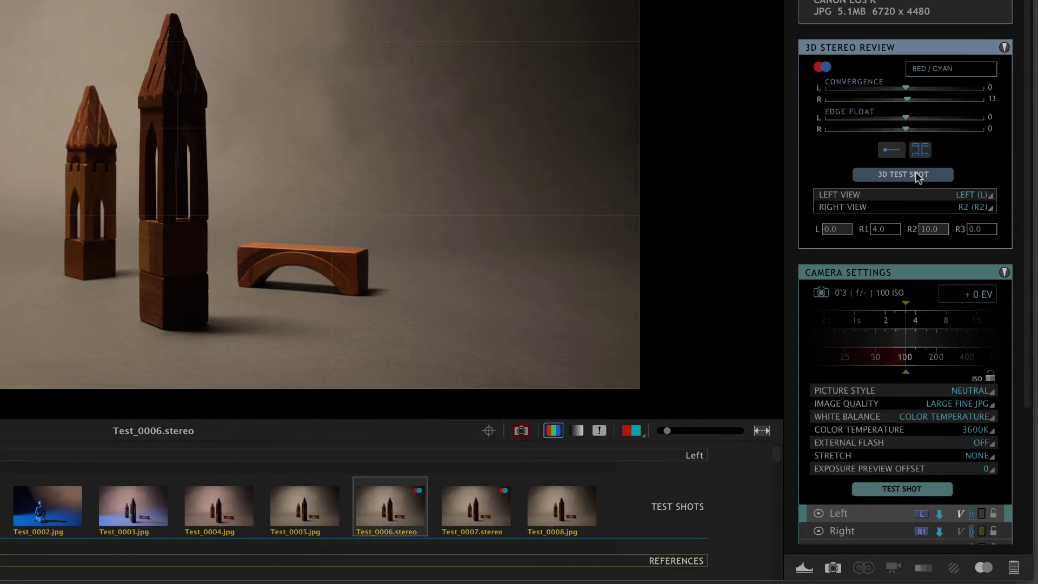
pyautogui.click(918, 176)
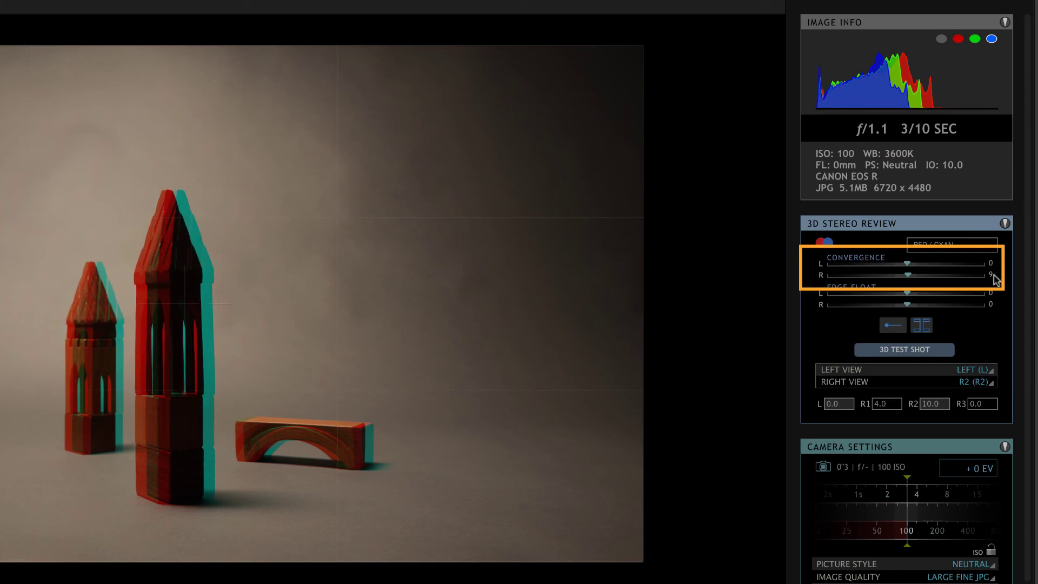
pyautogui.moveTo(993, 277)
pyautogui.mouseDown()
pyautogui.moveTo(1004, 276)
pyautogui.moveTo(976, 278)
pyautogui.moveTo(1022, 276)
pyautogui.mouseUp()
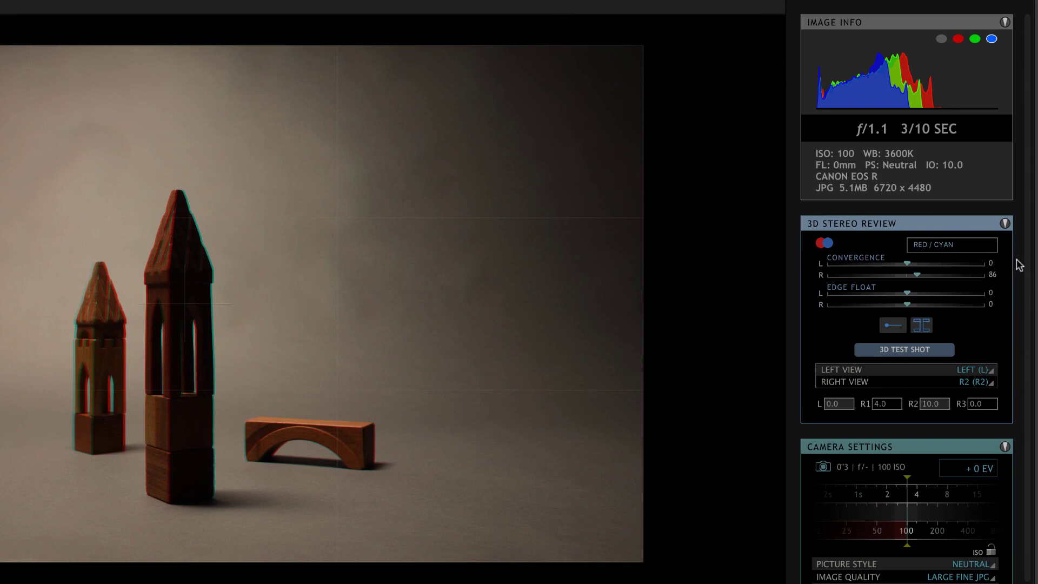
# - Show the R2 position's curve in the ARC Motion Control graph and return to the Cinematography workspace
pyautogui.scroll(-3, 926, 429)
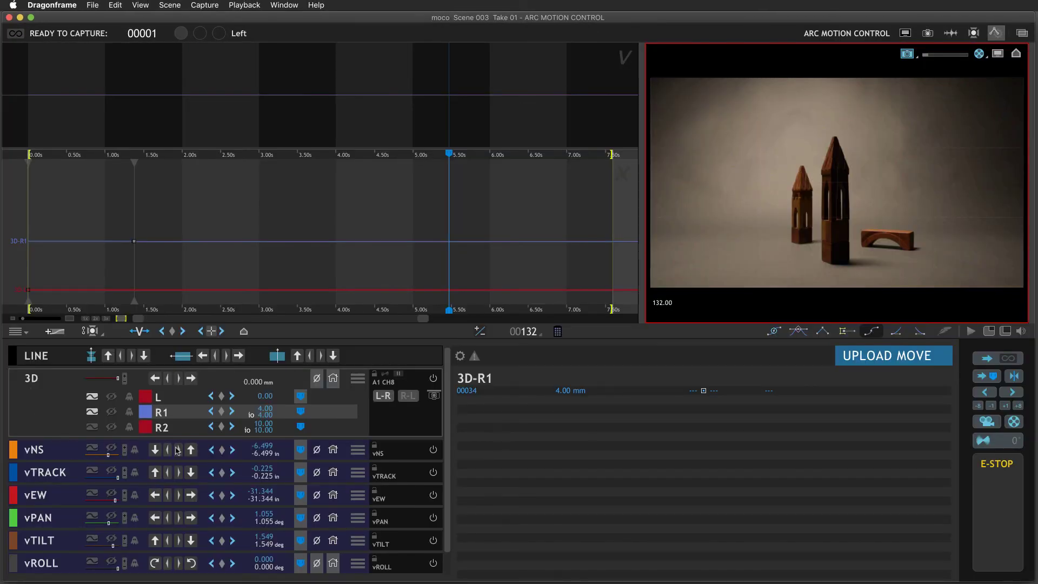
pyautogui.click(90, 428)
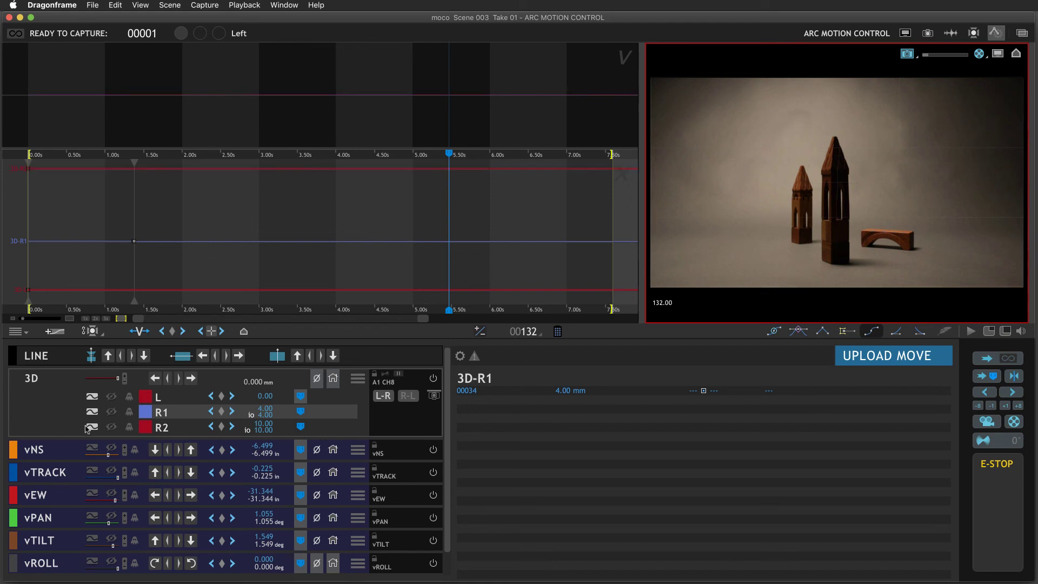
pyautogui.click(928, 34)
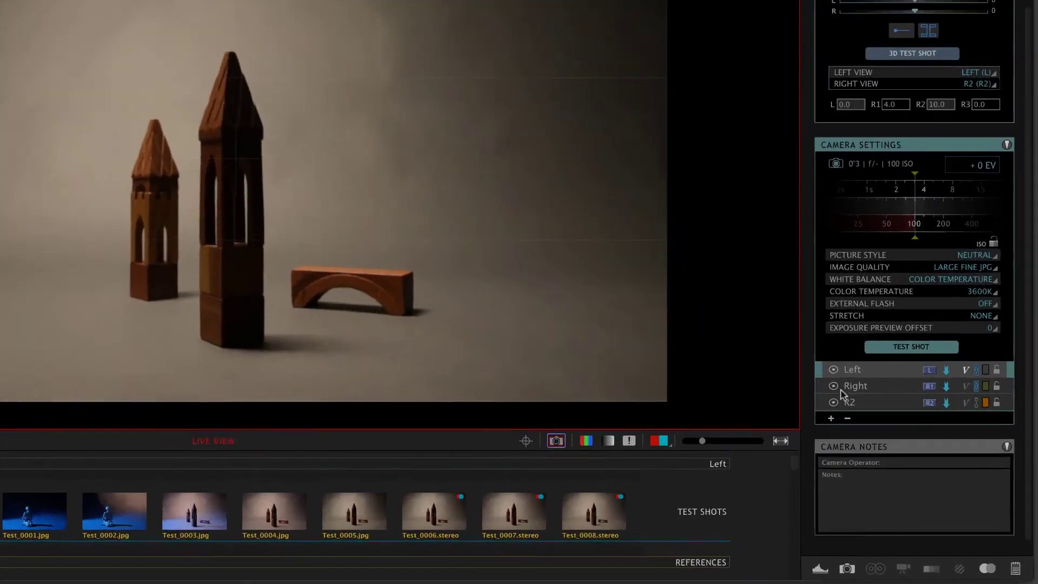